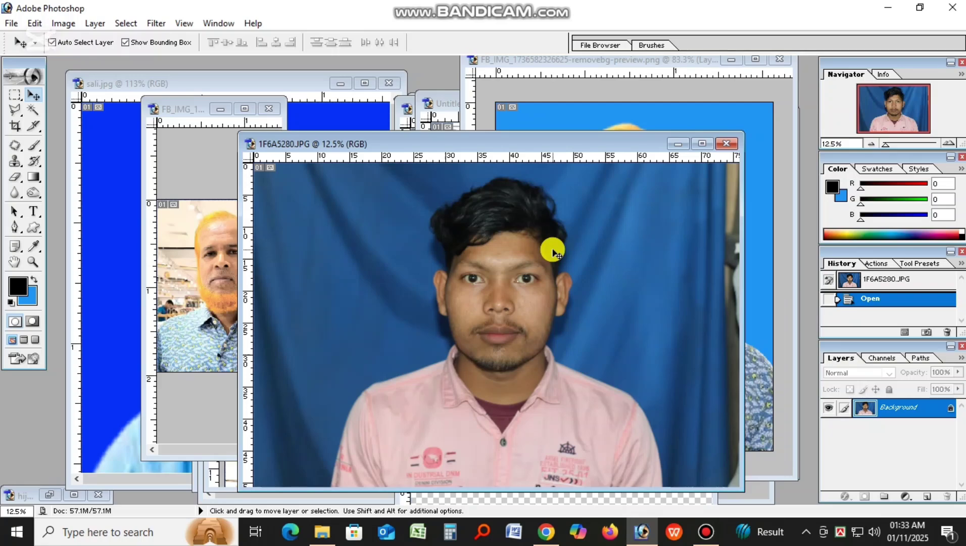
Maximize the 1F6A5280.JPG photo window so the whole portrait fits in view.
left_click_drag(550, 140, 446, 108)
left_click(599, 111)
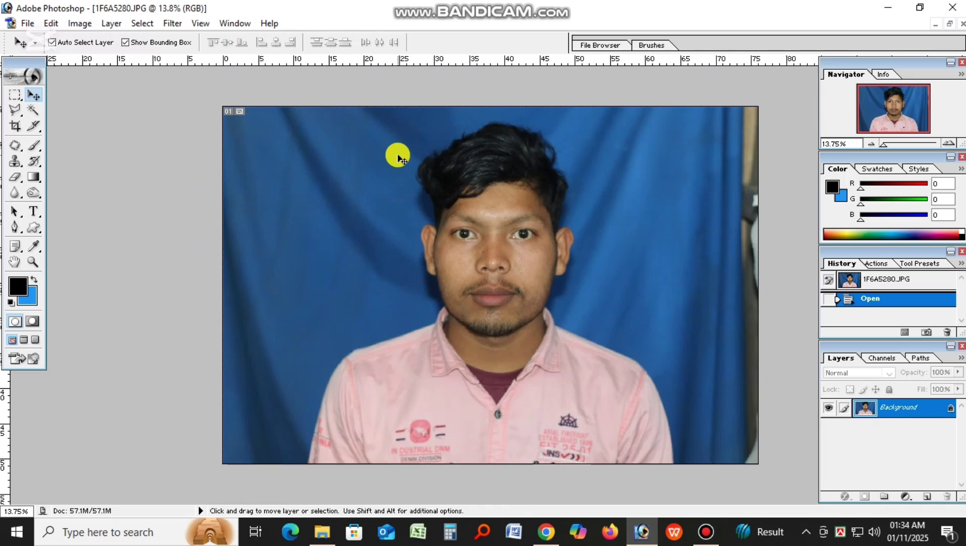
scroll(397, 155, "up", 3)
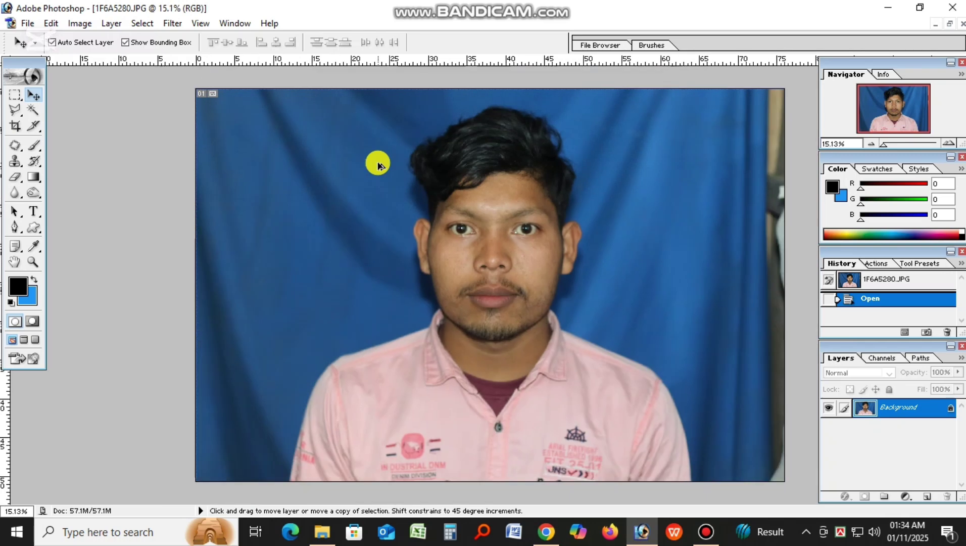
scroll(379, 166, "down", 3)
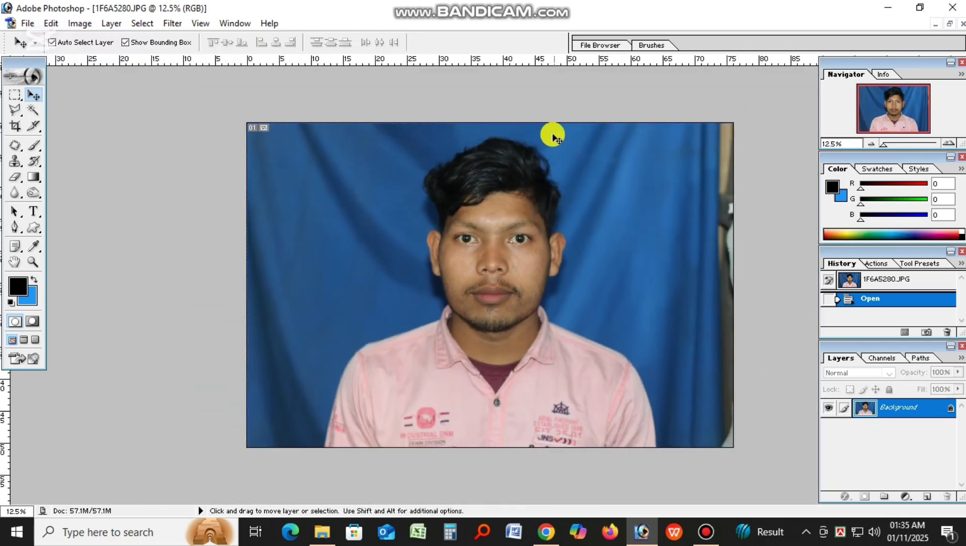
Rotate the whole photo about -0.7° with Free Transform to straighten the portrait, then clear the selection.
key("ctrl+a")
key("ctrl+t")
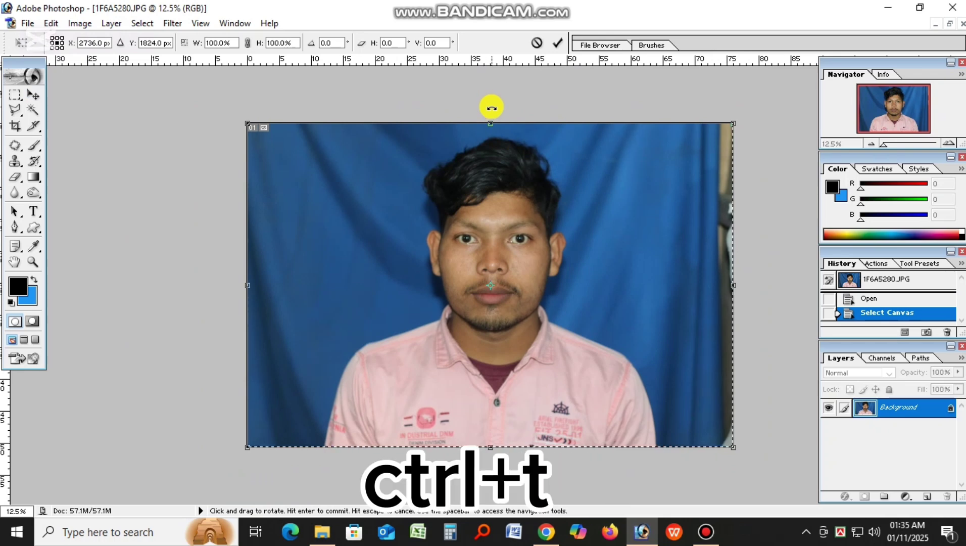
left_click_drag(491, 105, 489, 105)
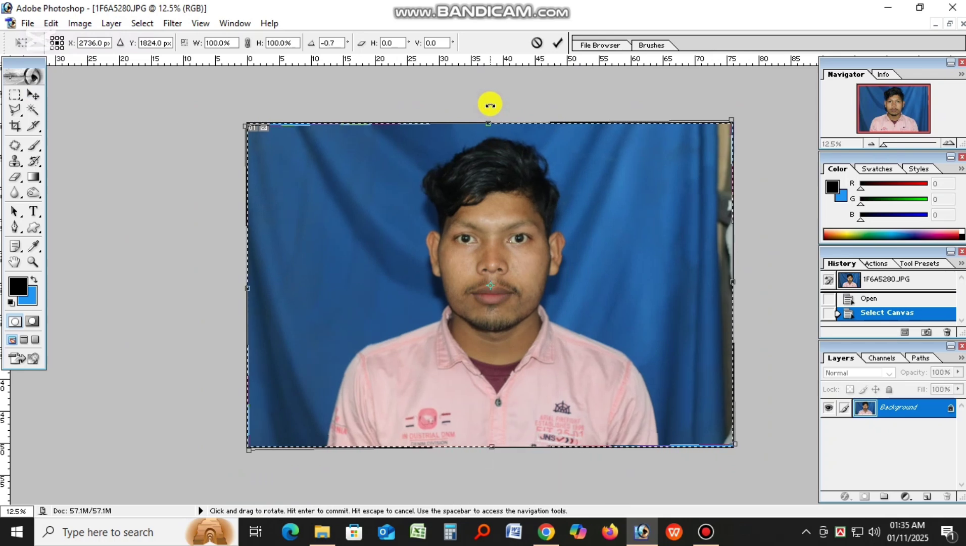
left_click(558, 43)
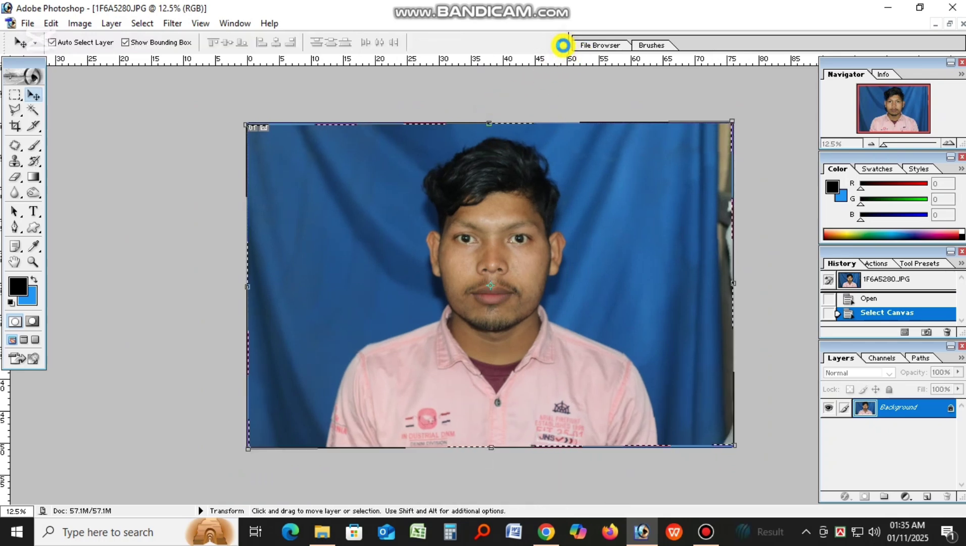
key("ctrl+d")
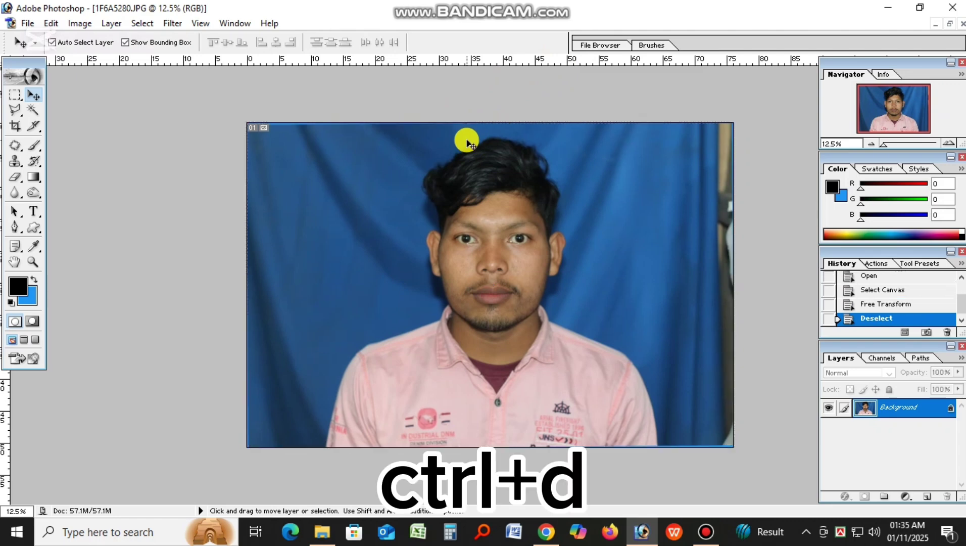
Draw a crop frame around the man's head and shoulders at 1.56 in wide, 1.96 in high and 300 pixels/inch.
left_click(17, 126)
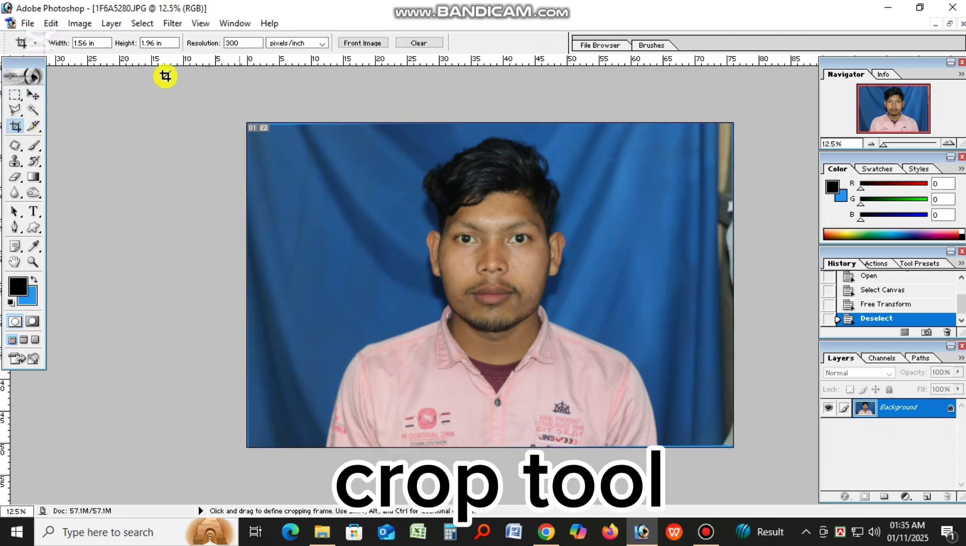
left_click(109, 43)
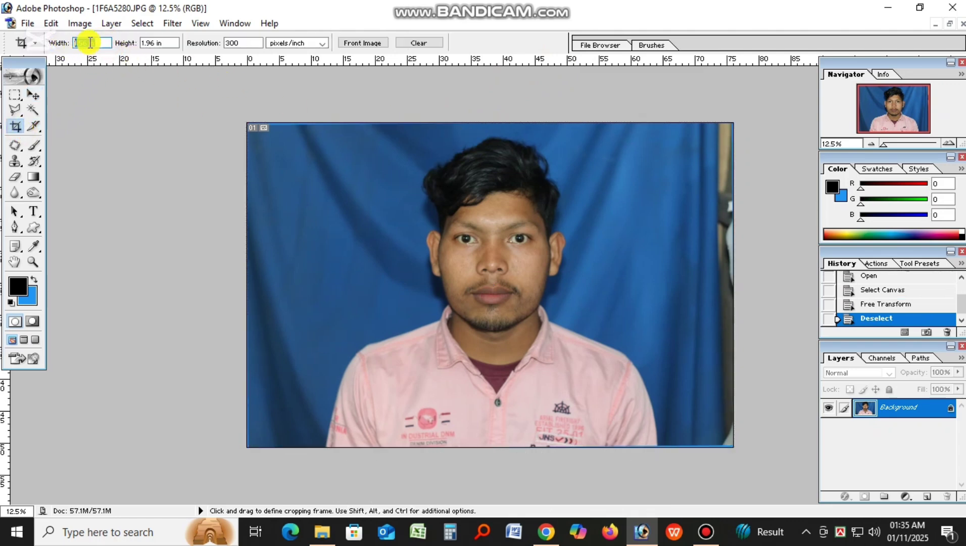
left_click_drag(170, 42, 135, 42)
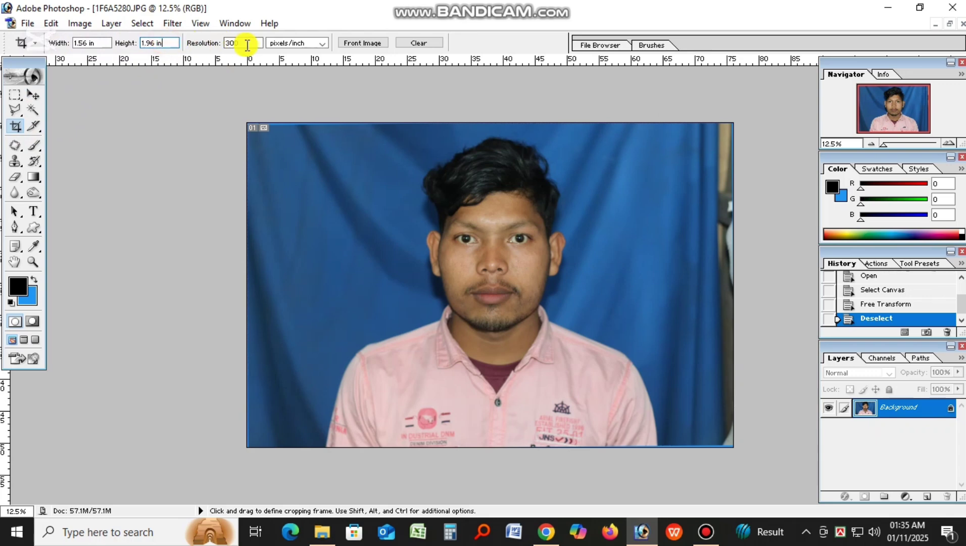
left_click_drag(255, 42, 233, 43)
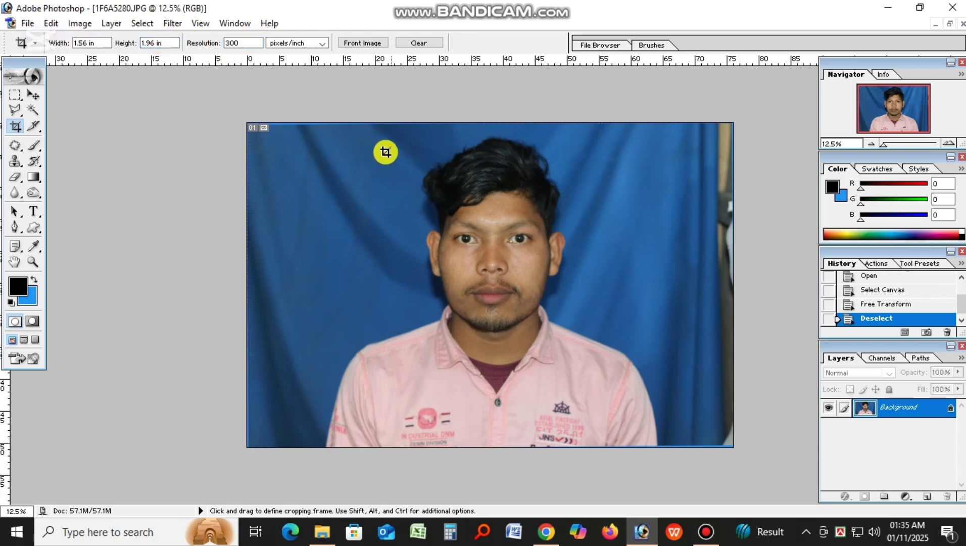
left_click_drag(360, 129, 612, 446)
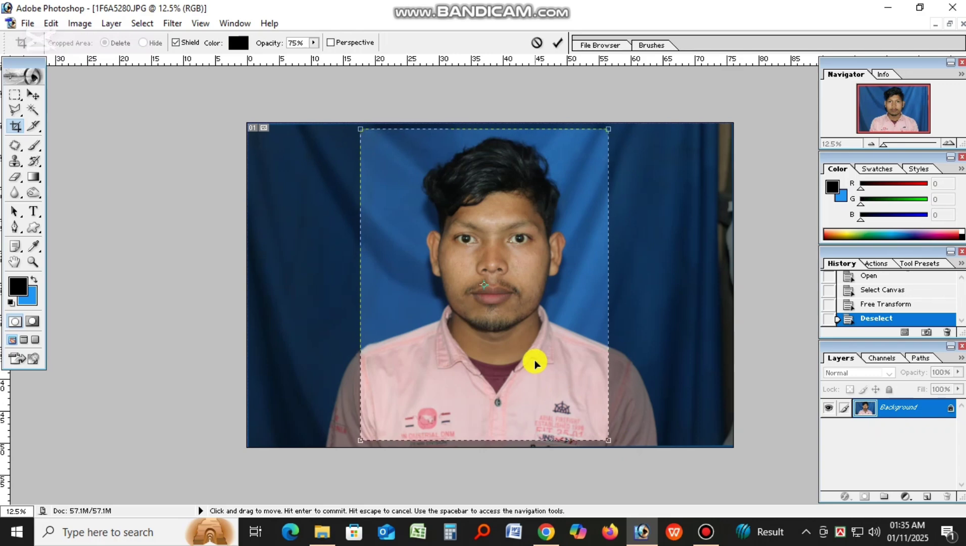
Nudge the crop frame right and slightly up to centre it on the man, and apply the crop.
key("Right")
key("Right")
key("Right")
key("Right")
key("Right")
key("Right")
key("Right")
key("Right")
key("Right")
key("Right")
key("Right")
key("Right")
key("Right")
key("Right")
key("Right")
key("Right")
key("Right")
key("Right")
key("Right")
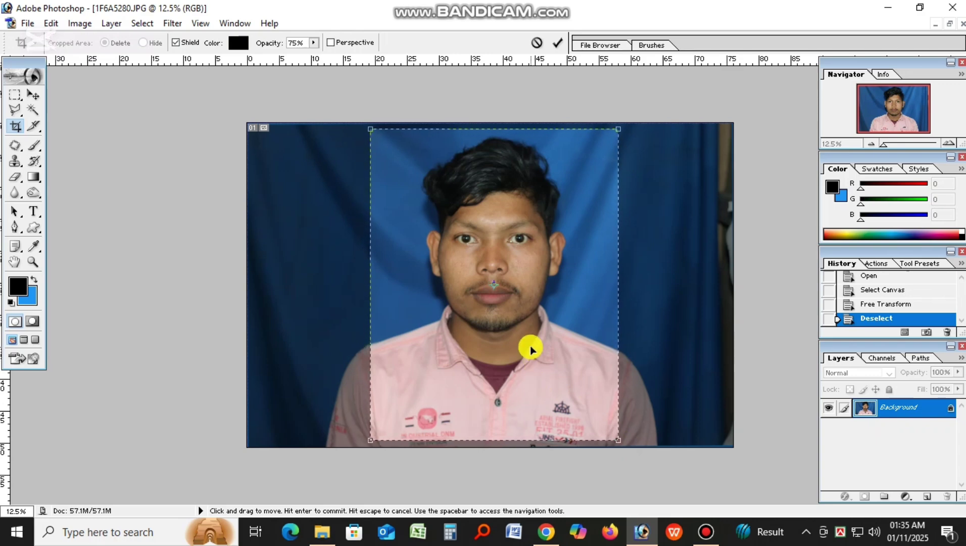
key("Up")
key("Up")
key("Up")
key("Return")
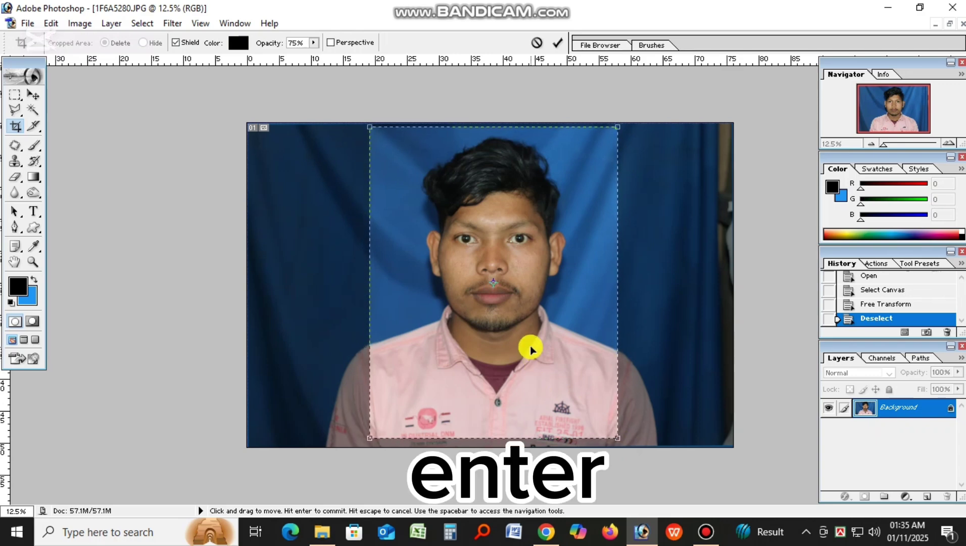
Select the blue backdrop around the man with the Magic Wand, raising the tolerance to 30 to cover its remaining areas.
scroll(461, 219, "up", 10)
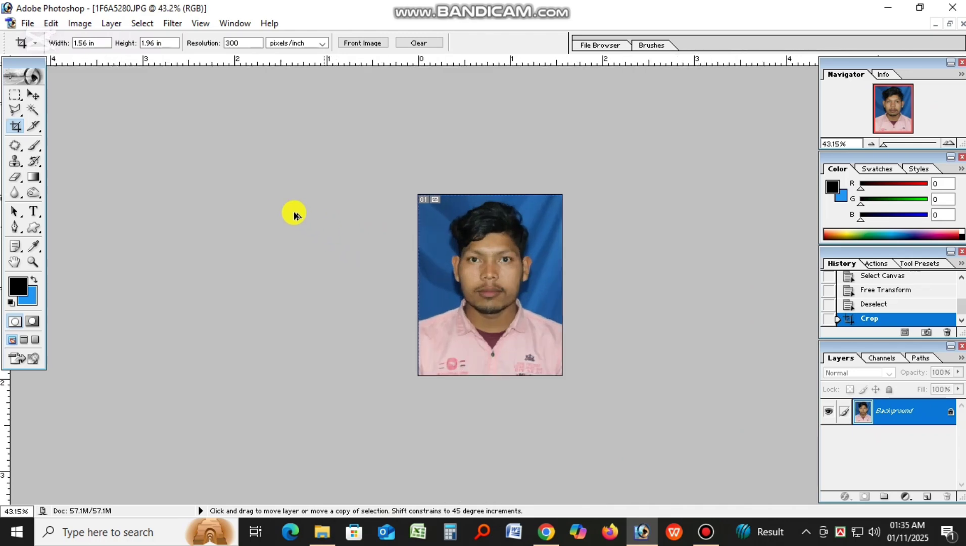
scroll(261, 205, "down", 3)
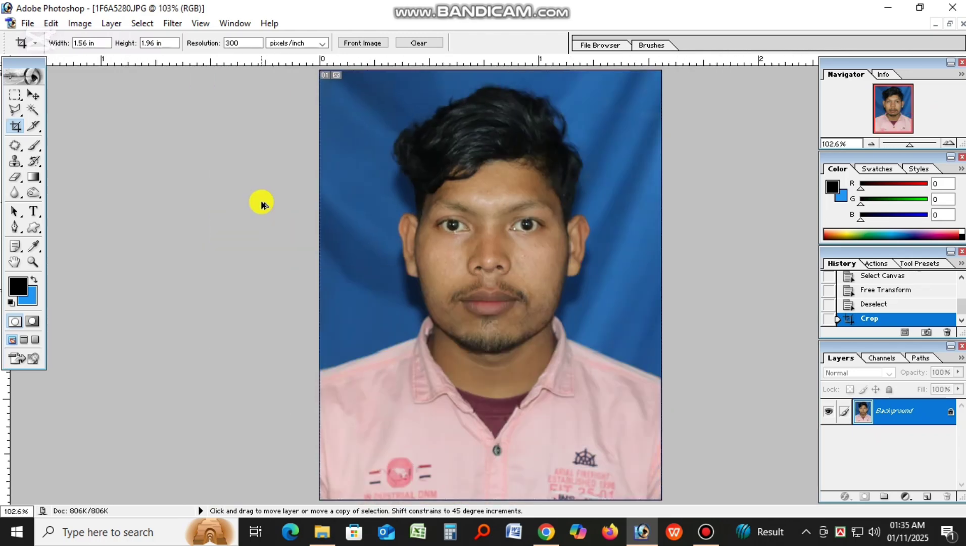
left_click(33, 110)
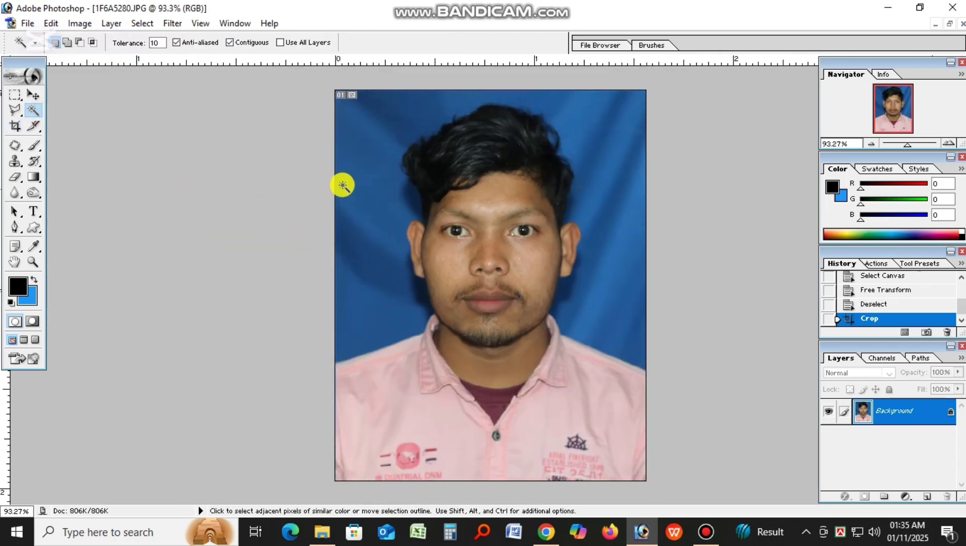
left_click(374, 176)
left_click(355, 143, "shift")
left_click(357, 137, "shift")
left_click(379, 119, "shift")
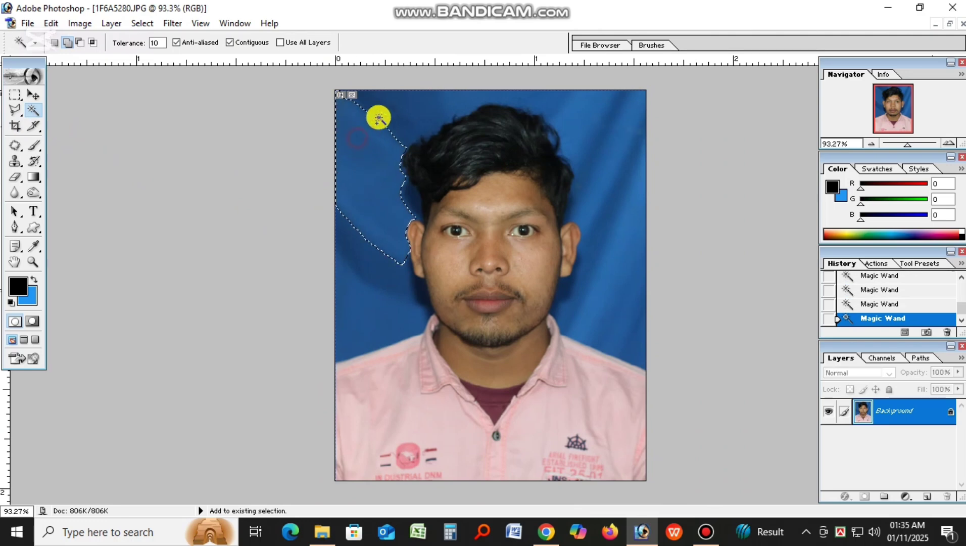
left_click(165, 43)
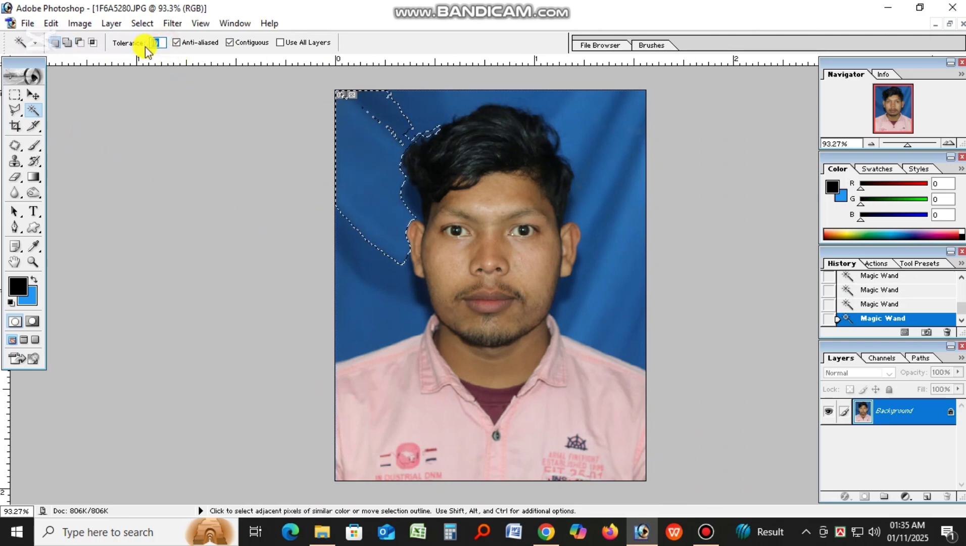
left_click(377, 125, "shift")
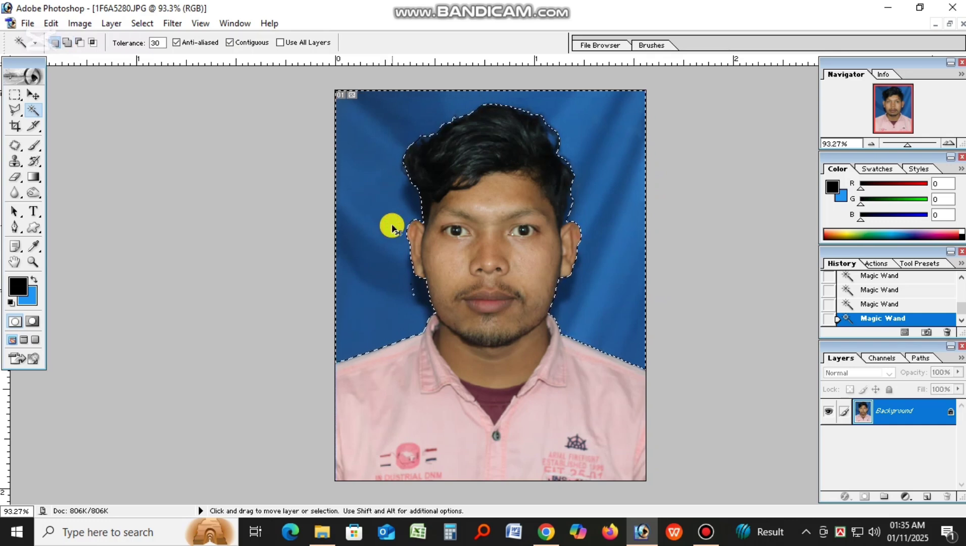
Fill the selected backdrop with the light blue background colour and add the leftover patches beside the neck to the selection.
key("ctrl+x")
double_click(397, 279)
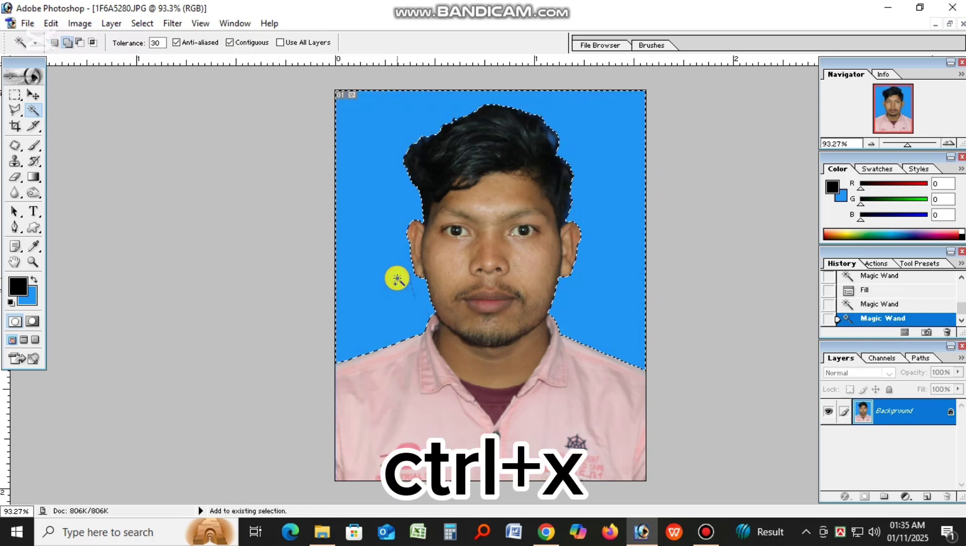
Set the background colour to deep blue (R 0, G 60, B 255), refill the selected backdrop with it and deselect.
left_click(34, 298)
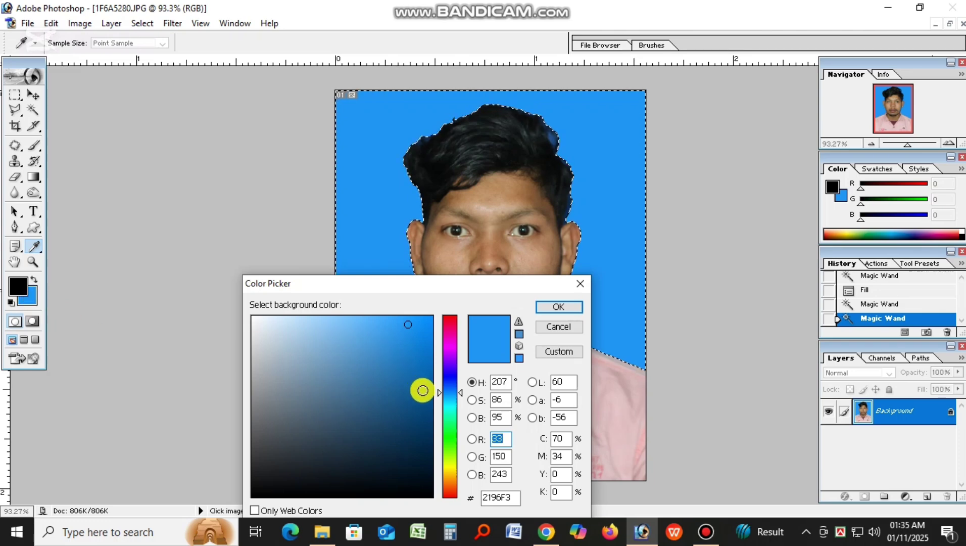
left_click(448, 382)
left_click(417, 344)
left_click(558, 306)
key("w")
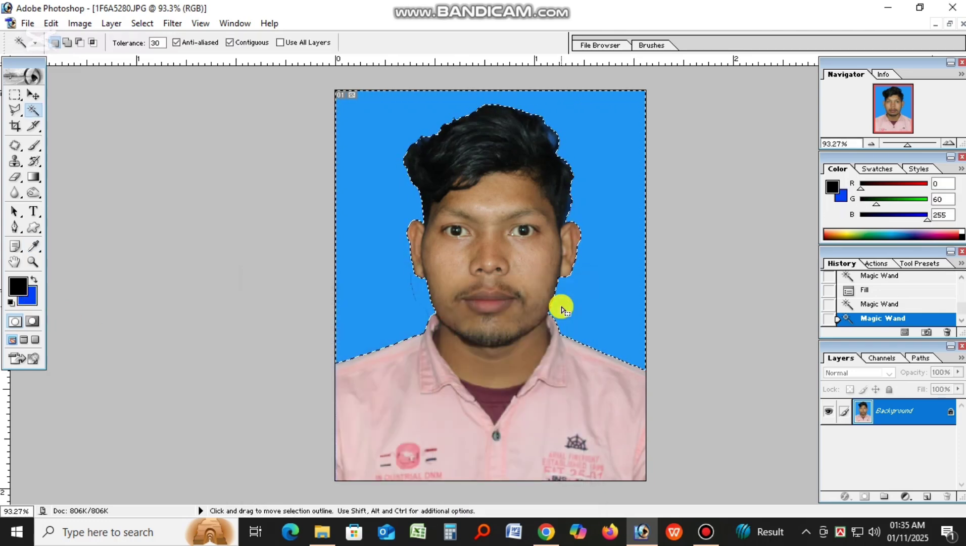
key("ctrl+x")
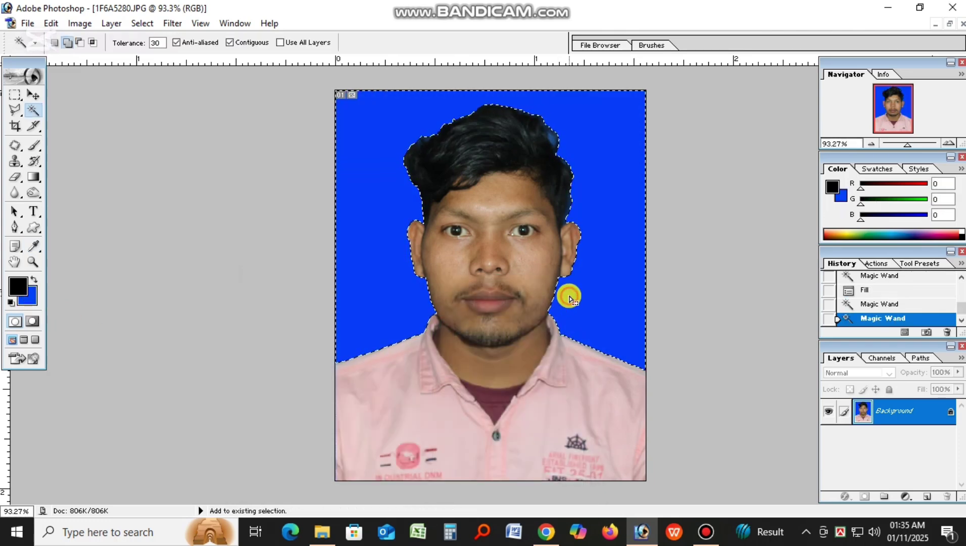
key("ctrl+d")
Start a Pen tool path in the backdrop left of the head and curve it from the left temple over the hair to its upper right.
scroll(312, 181, "up", 4)
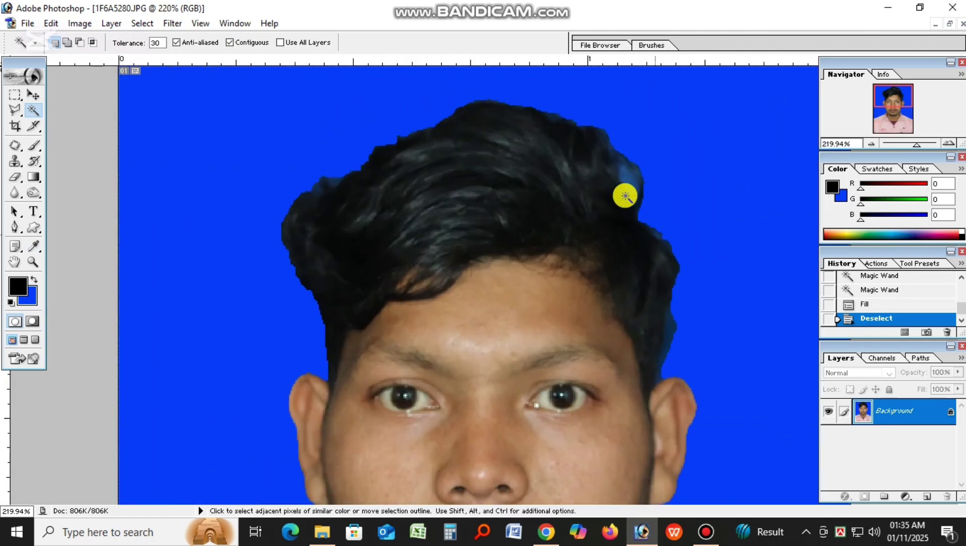
left_click(15, 226)
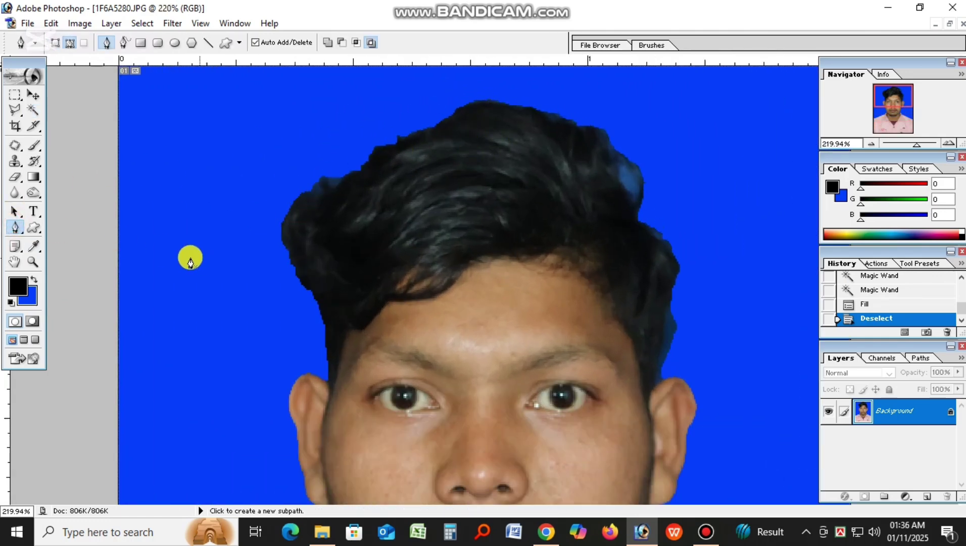
left_click(212, 252)
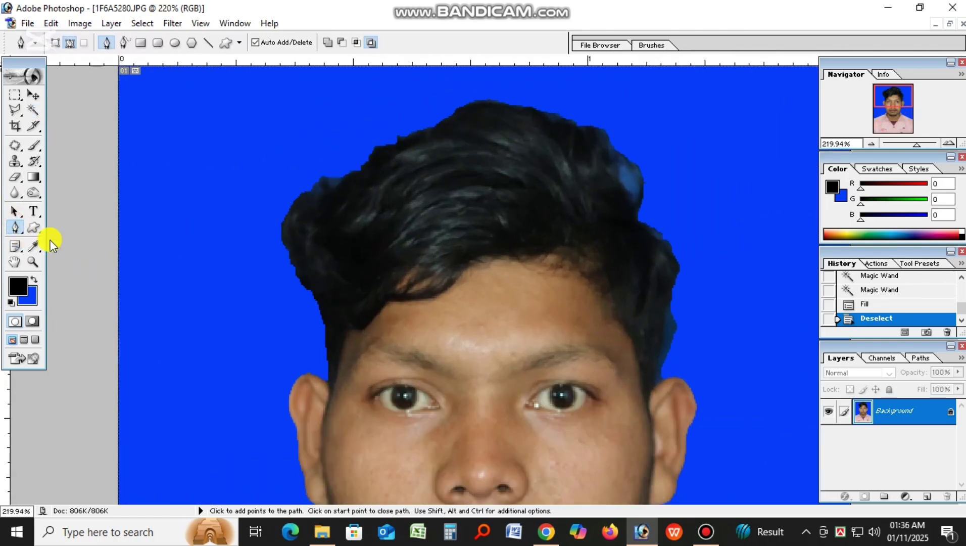
left_click(322, 327)
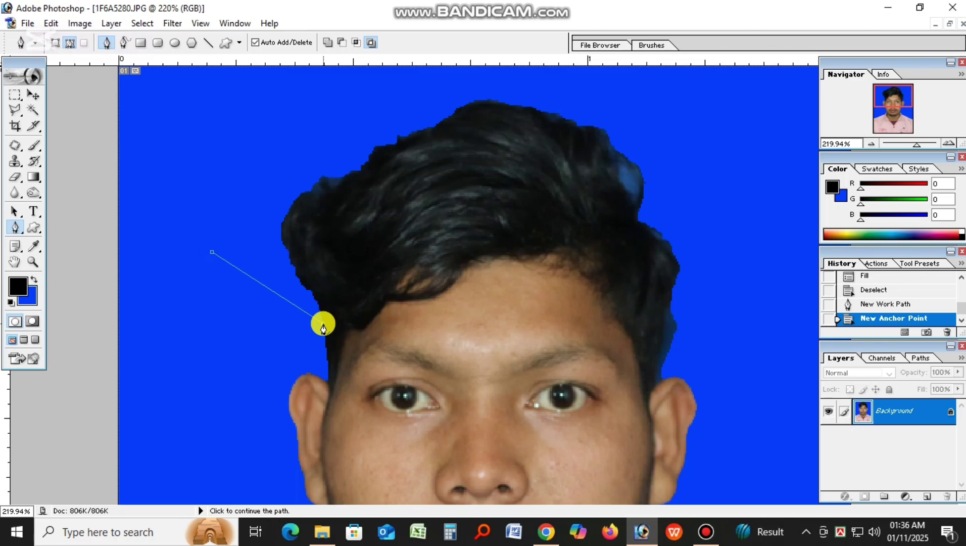
left_click_drag(360, 171, 442, 119)
left_click(359, 170, "alt")
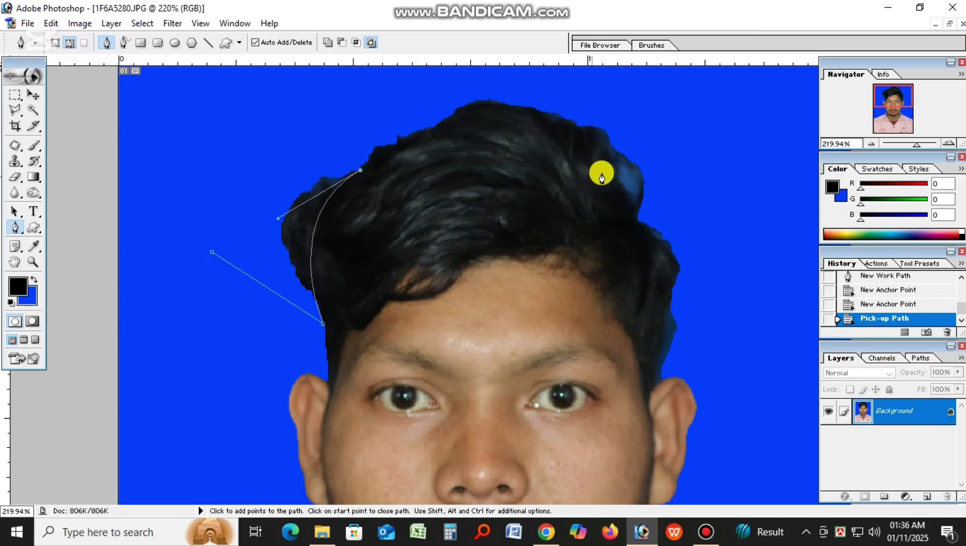
left_click_drag(619, 168, 782, 242)
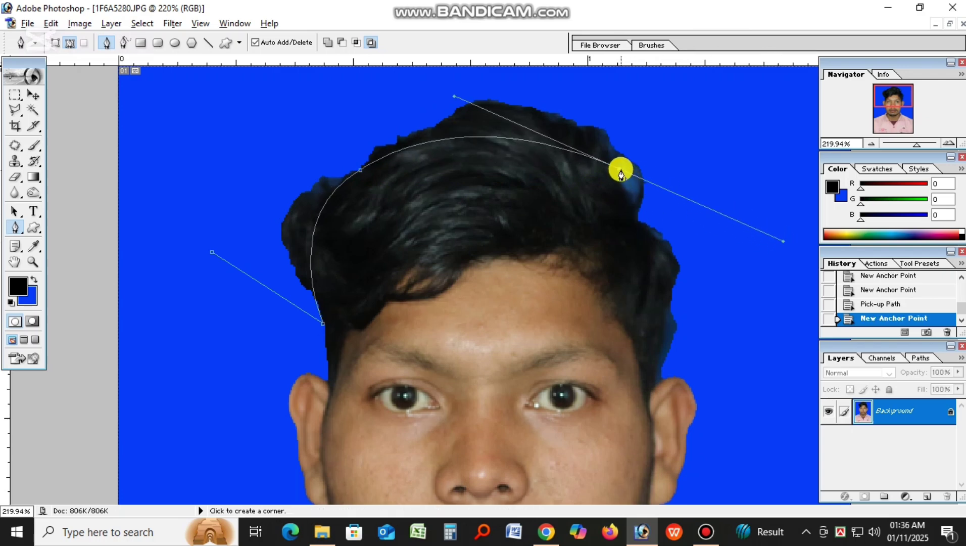
left_click(619, 169, "alt")
Continue the path down the right side of the hair to the tip of the right ear.
left_click_drag(675, 266, 669, 327)
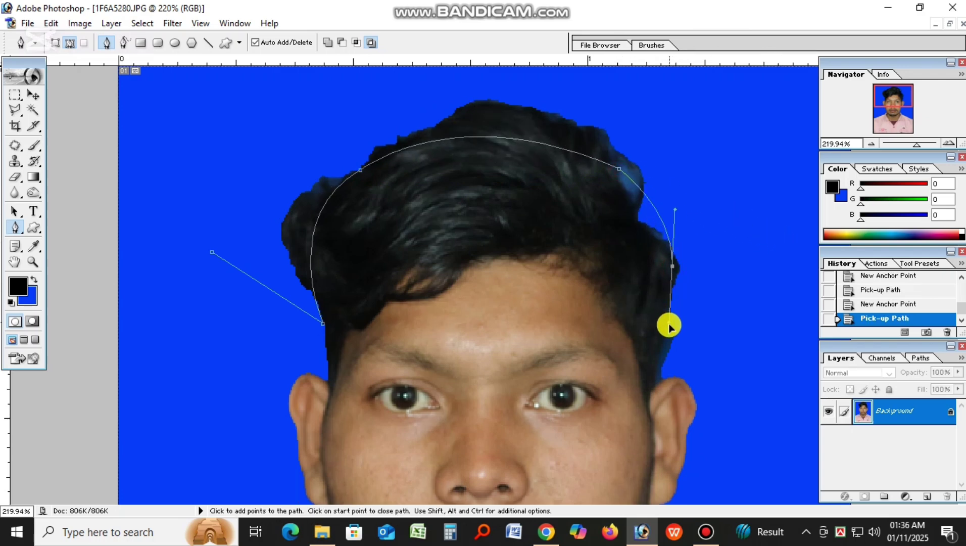
left_click(672, 266, "alt")
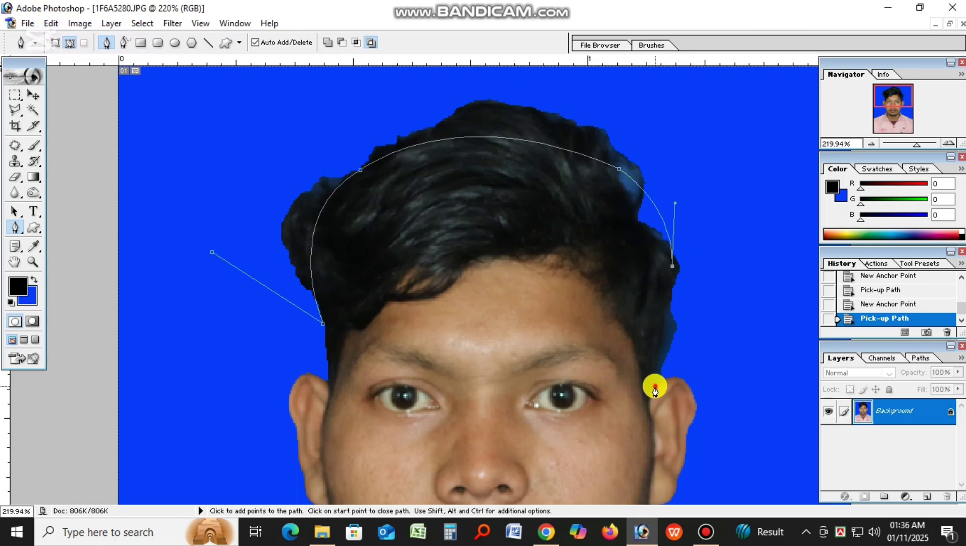
mouse_move(655, 387)
left_mouse_down()
mouse_move(647, 398)
mouse_move(654, 386)
left_mouse_up()
left_click(656, 385, "alt")
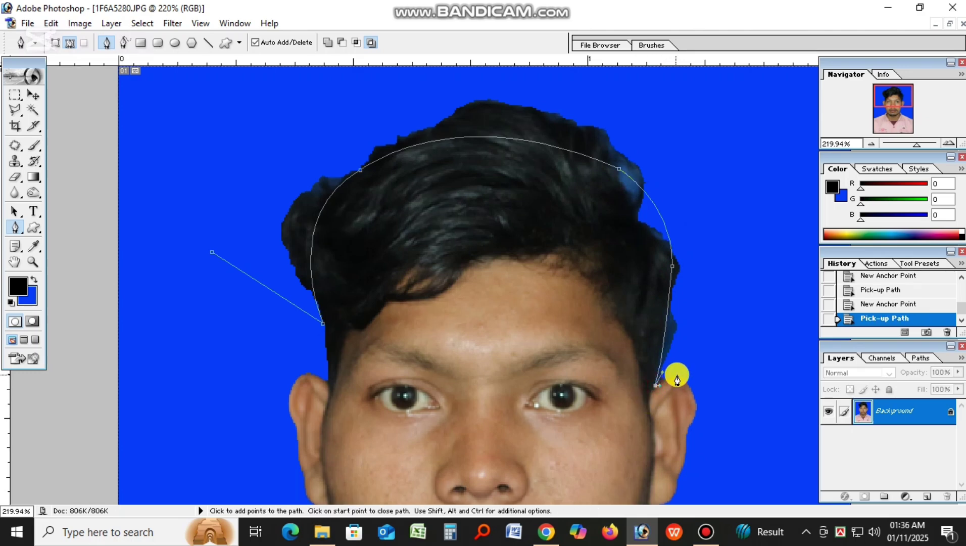
left_click(680, 377)
left_click(679, 377, "alt")
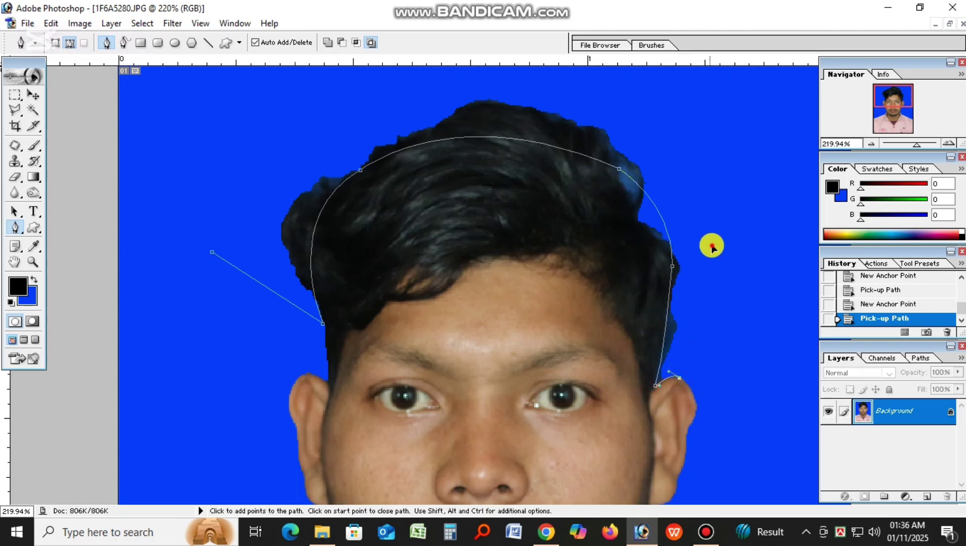
Bring the path back around the outside of the hair, convert it to a selection and fill it with the blue background colour.
left_click_drag(711, 248, 713, 213)
left_click_drag(681, 133, 648, 114)
left_click_drag(462, 83, 353, 99)
left_click(197, 243)
key("ctrl+Return")
key("ctrl+x")
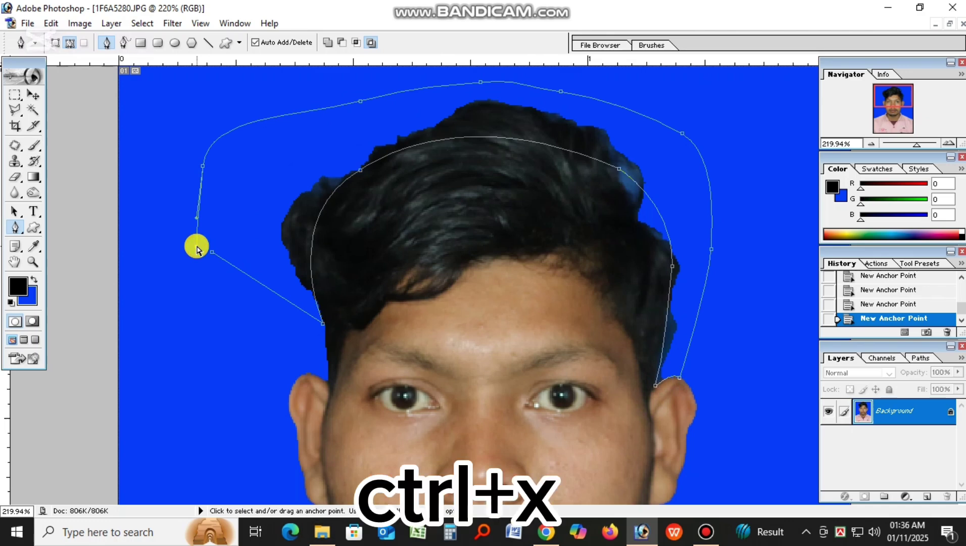
Deselect, and trace a Pen tool path along the hair's upper-right edge from the crown down to above the right ear.
key("ctrl+d")
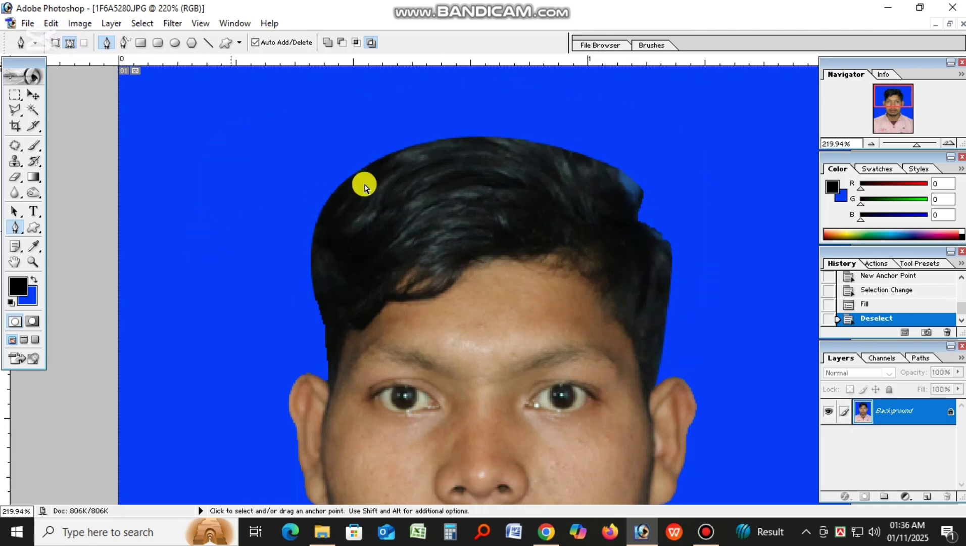
scroll(371, 183, "down", 3)
scroll(371, 183, "up", 3)
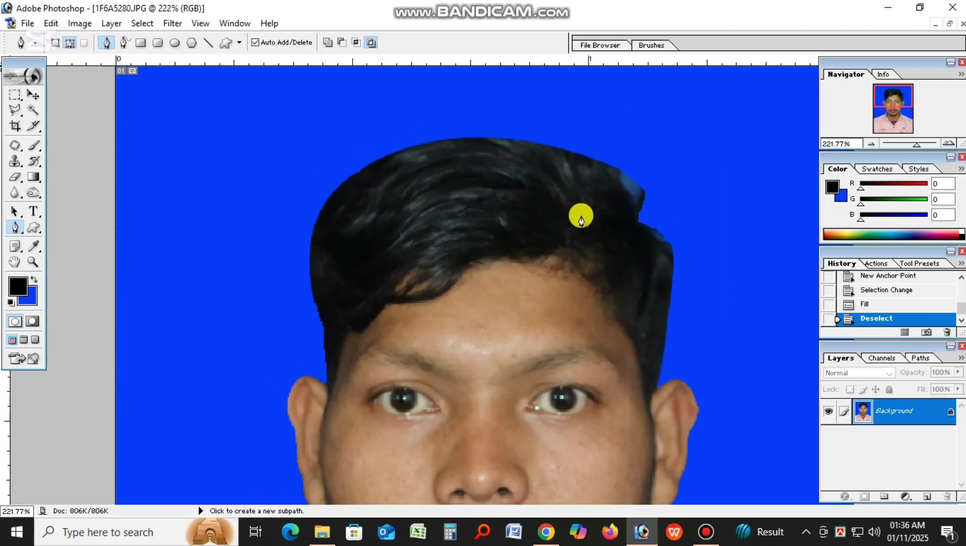
left_click(522, 142)
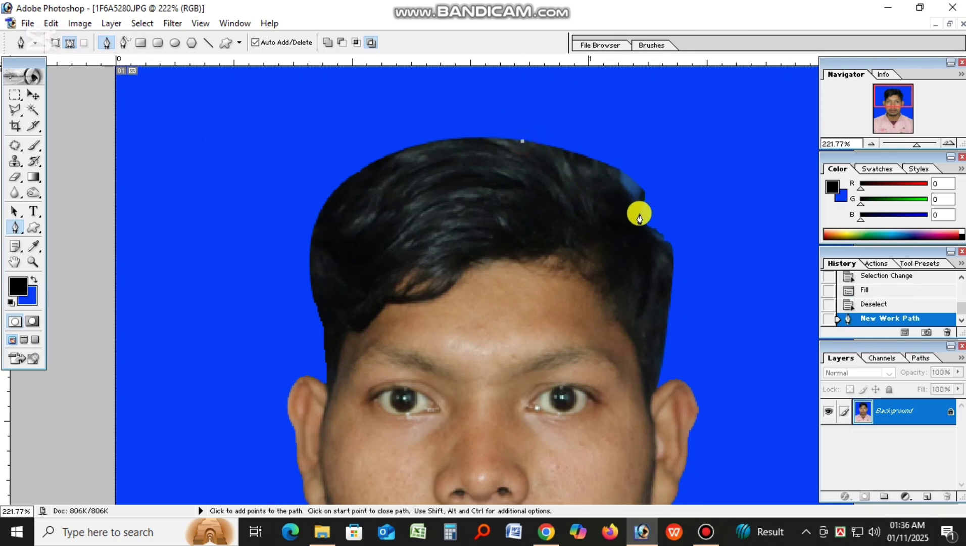
mouse_move(638, 220)
left_mouse_down()
mouse_move(621, 267)
mouse_move(639, 222)
left_mouse_up()
left_click(638, 219, "alt")
left_click_drag(671, 288, 659, 338)
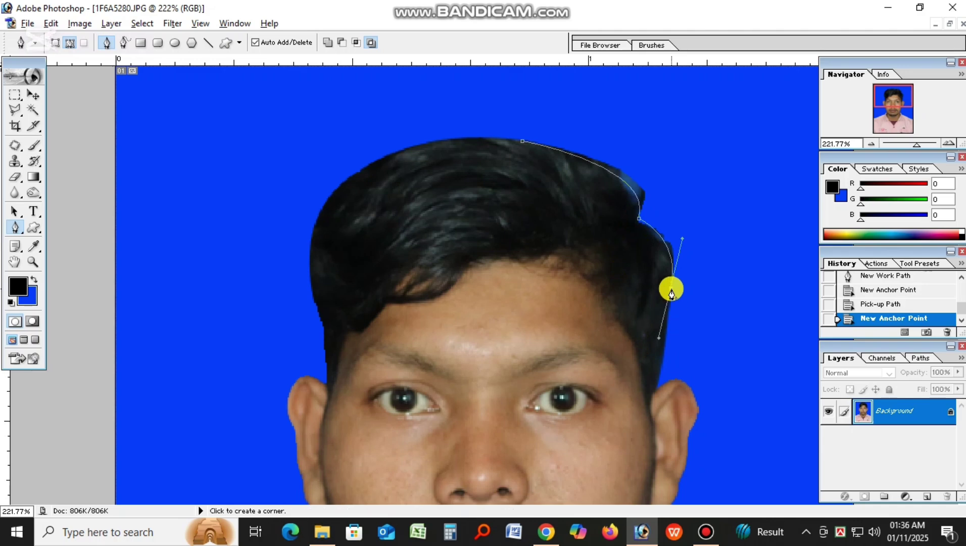
Bring the path back through the backdrop outside the hair, convert it to a selection, fill it with the blue background colour and deselect.
left_click(671, 288, "alt")
left_click(695, 289)
left_click(712, 187)
left_click_drag(643, 116, 612, 112)
key("ctrl+Return")
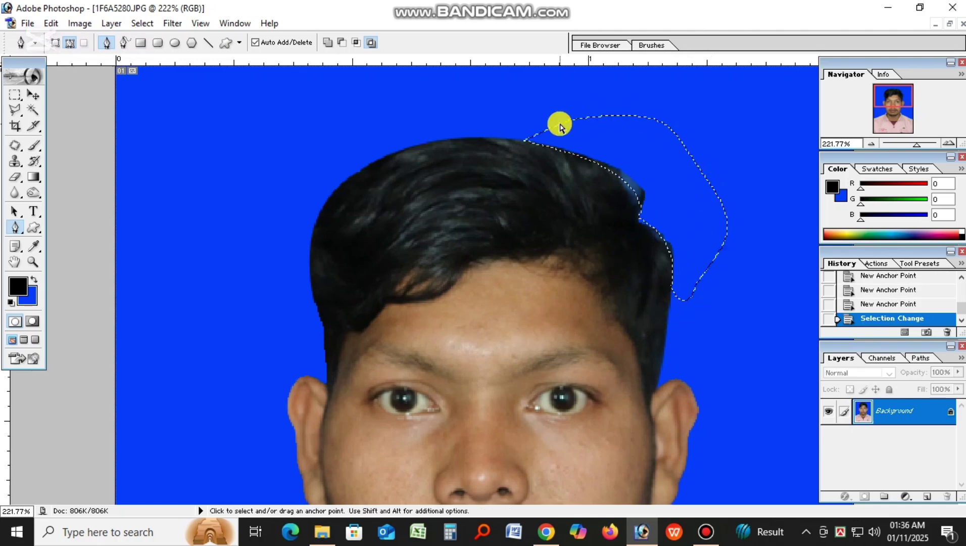
key("ctrl+BackSpace")
key("ctrl+d")
Start a Selective Color adjustment on the whole portrait and set Black to -44% for the Reds.
key("ctrl+0")
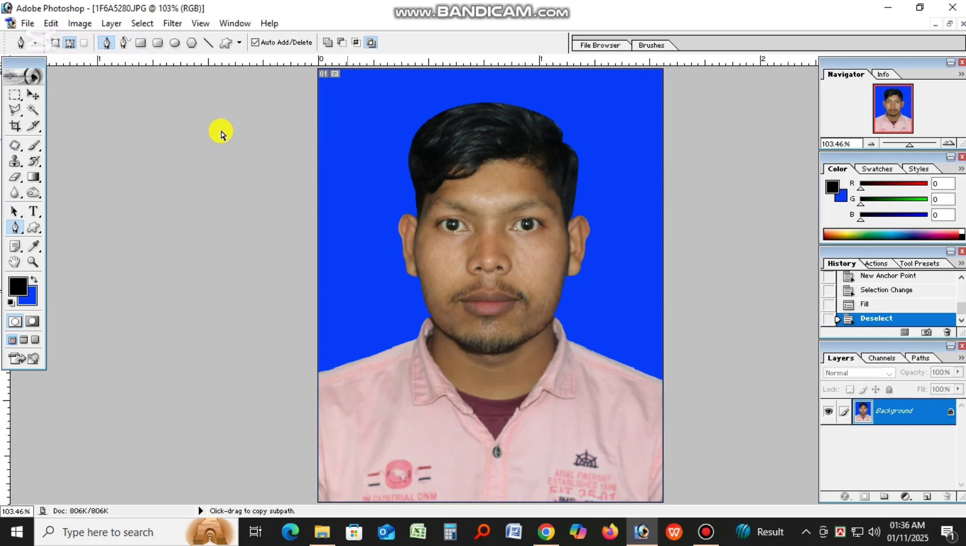
left_click(33, 95)
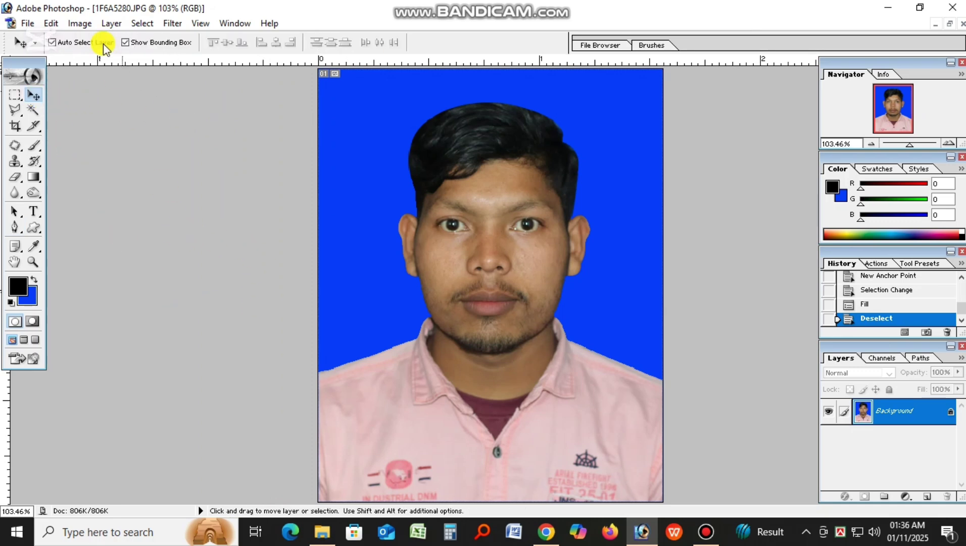
left_click(79, 23)
mouse_move(111, 62)
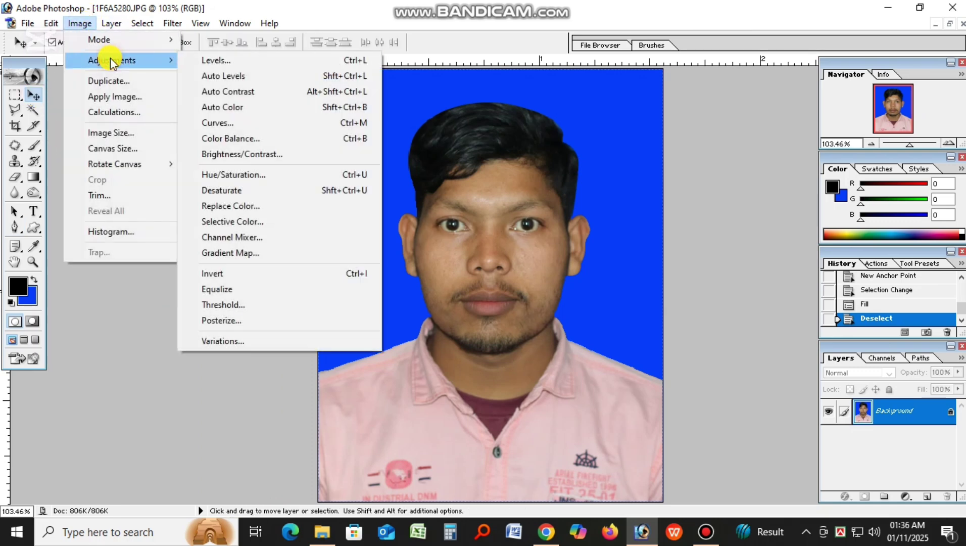
left_click(246, 221)
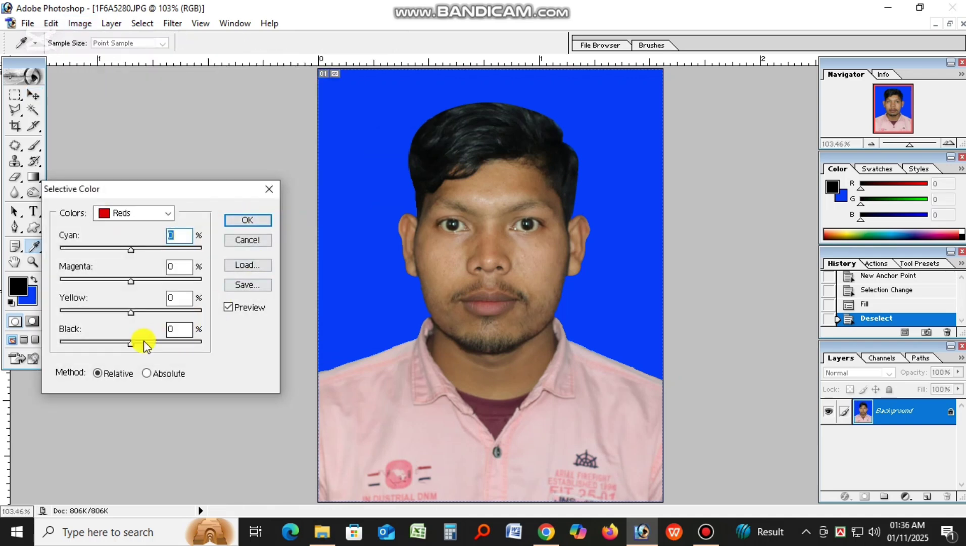
left_click(140, 214)
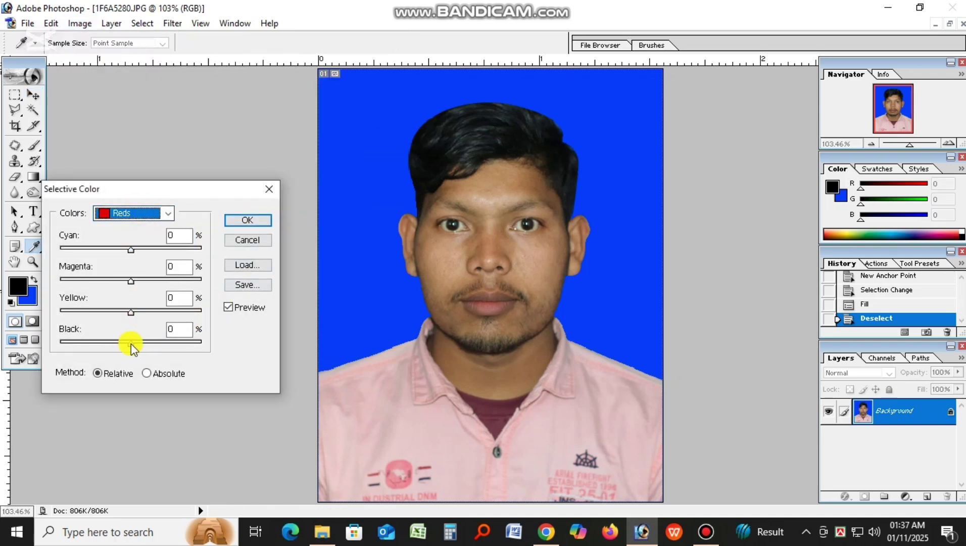
left_click_drag(130, 343, 100, 346)
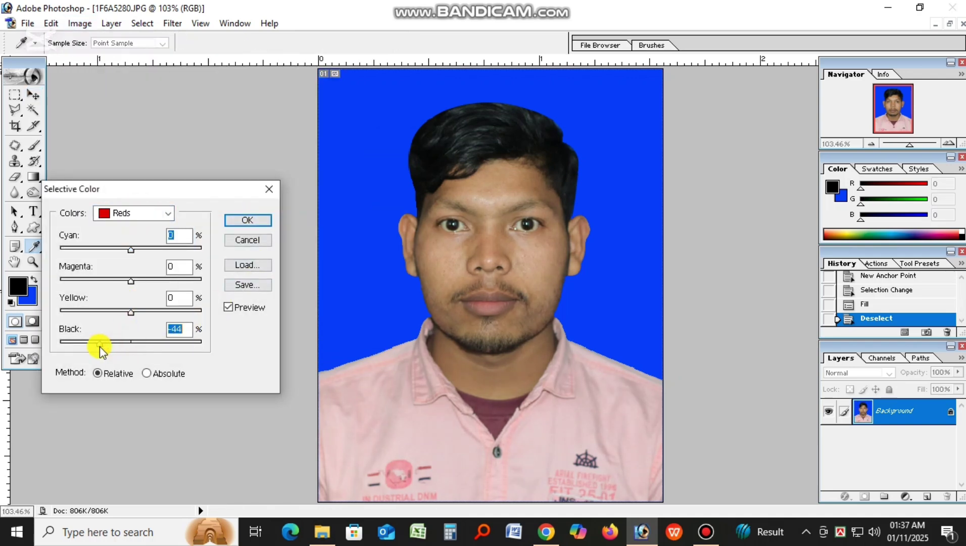
Set Black to -45% for the Yellows and +17% for the Blacks, and apply the Selective Color adjustment.
left_click(125, 214)
left_click(124, 223)
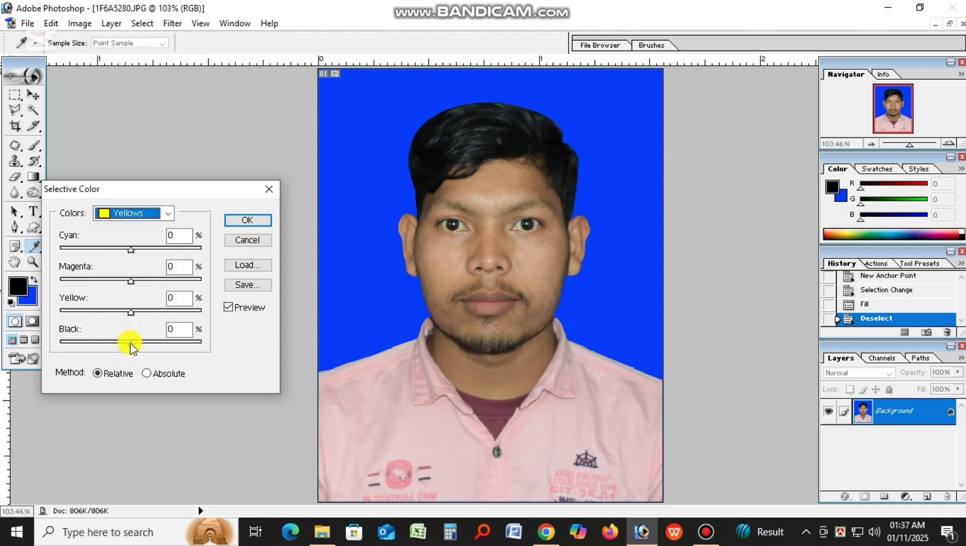
left_click_drag(130, 344, 103, 348)
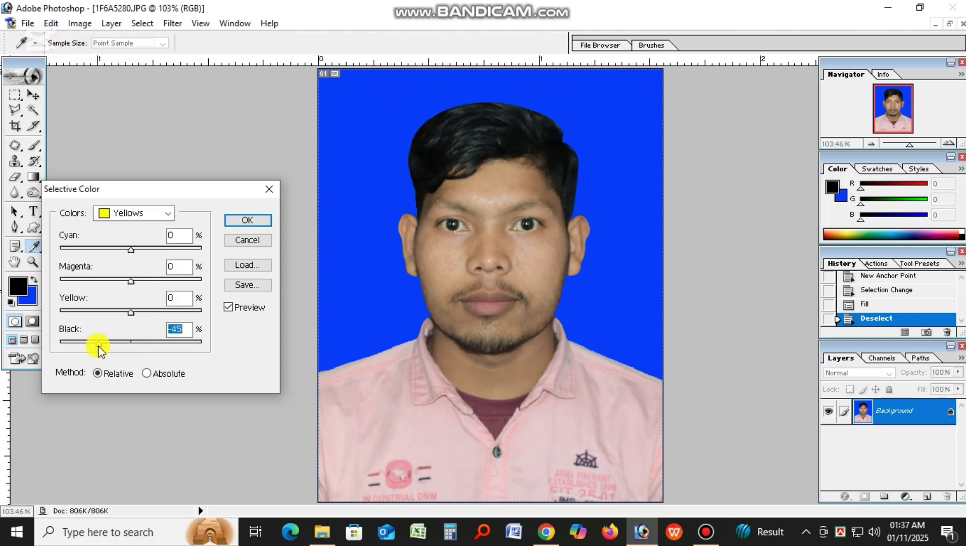
left_click(124, 217)
left_click(121, 318)
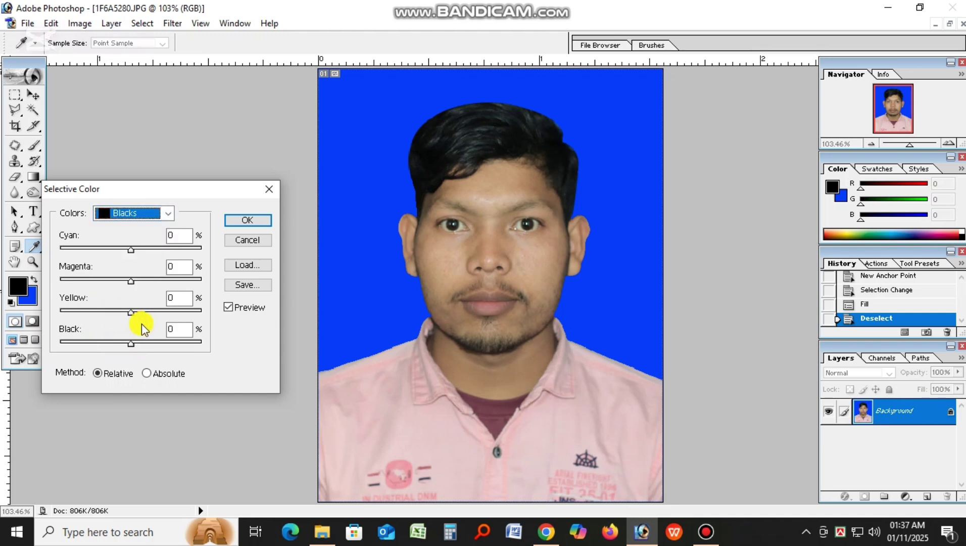
mouse_move(132, 344)
left_mouse_down()
mouse_move(121, 341)
mouse_move(142, 343)
left_mouse_up()
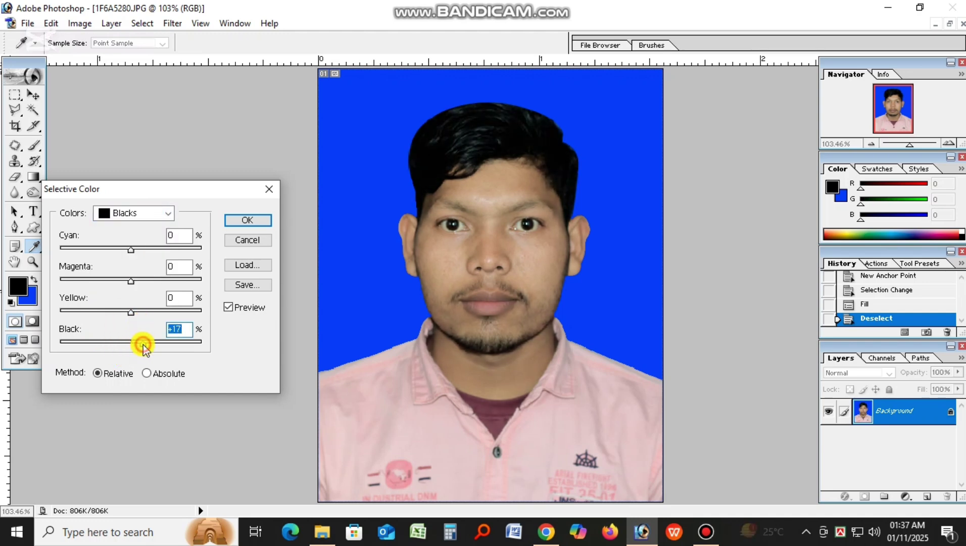
left_click(256, 222)
With the Brush tool, sample the right cheek's skin tone (R 207, G 170, B 144) and paint it softly over the cheek and nose.
key("ctrl+plus")
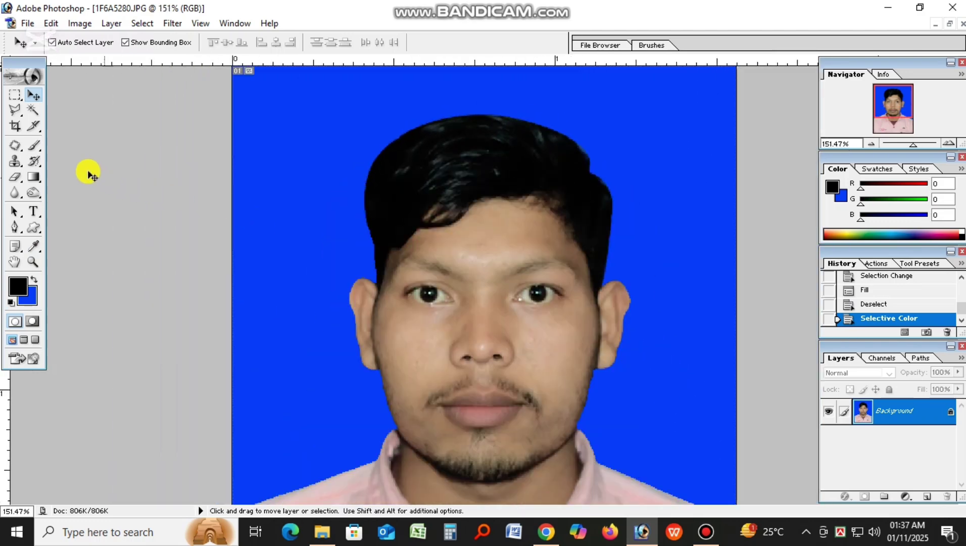
left_click(34, 146)
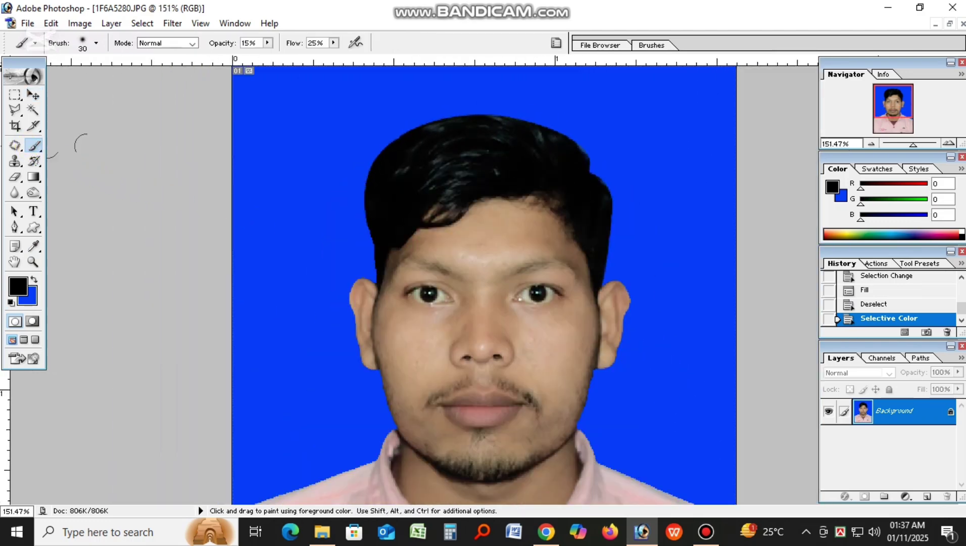
scroll(298, 190, "up", 1)
scroll(403, 207, "down", 4)
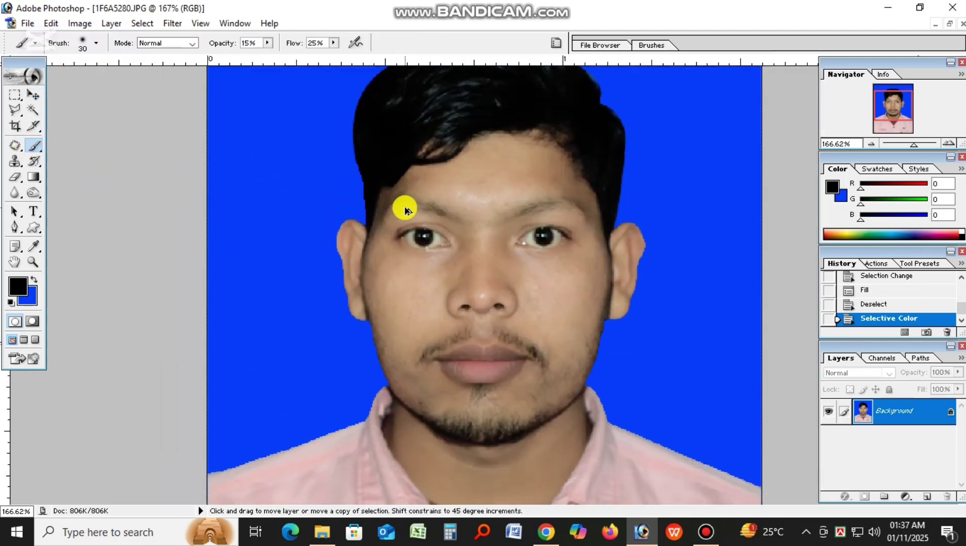
scroll(405, 208, "up", 1)
left_click(255, 43)
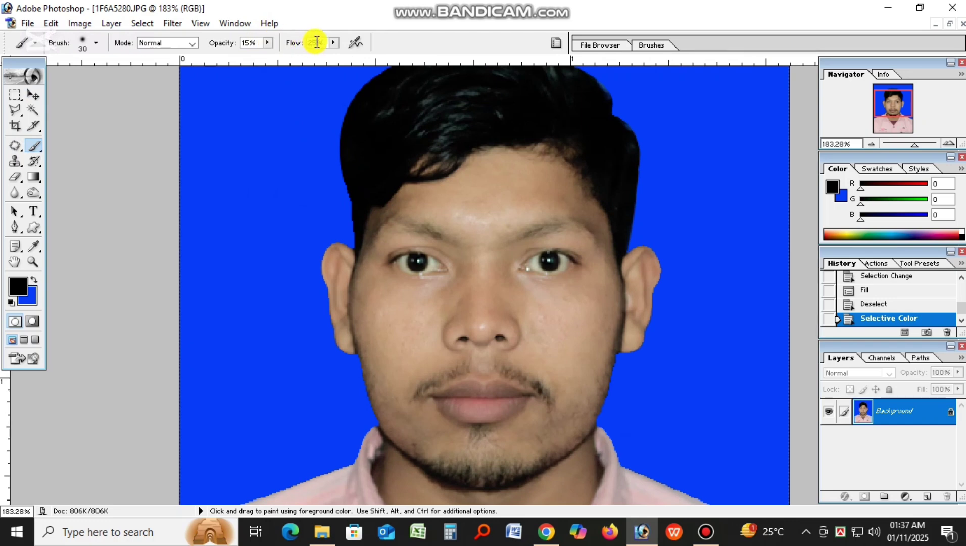
scroll(475, 222, "up", 1)
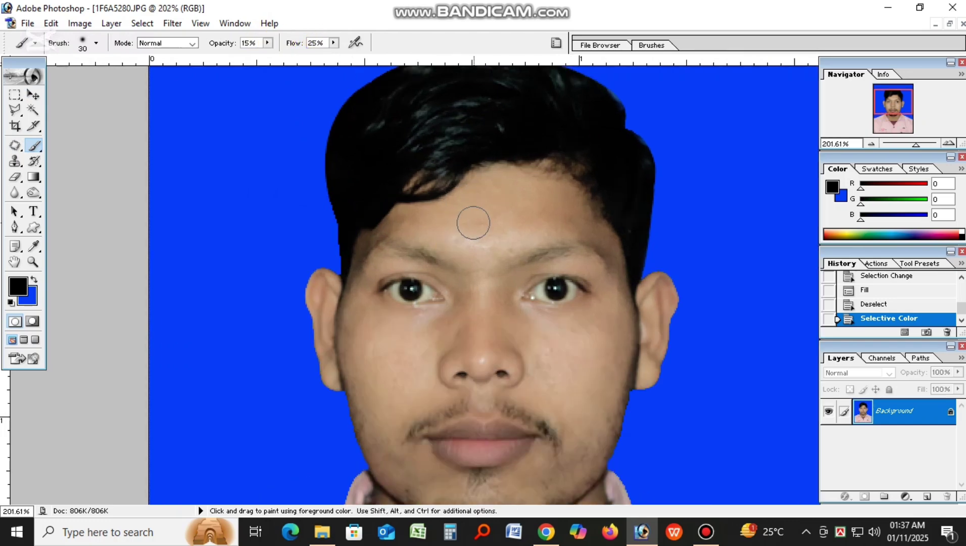
scroll(505, 282, "down", 1)
left_click(557, 353, "alt")
left_click_drag(557, 352, 505, 341)
left_click(505, 341)
left_click(505, 341)
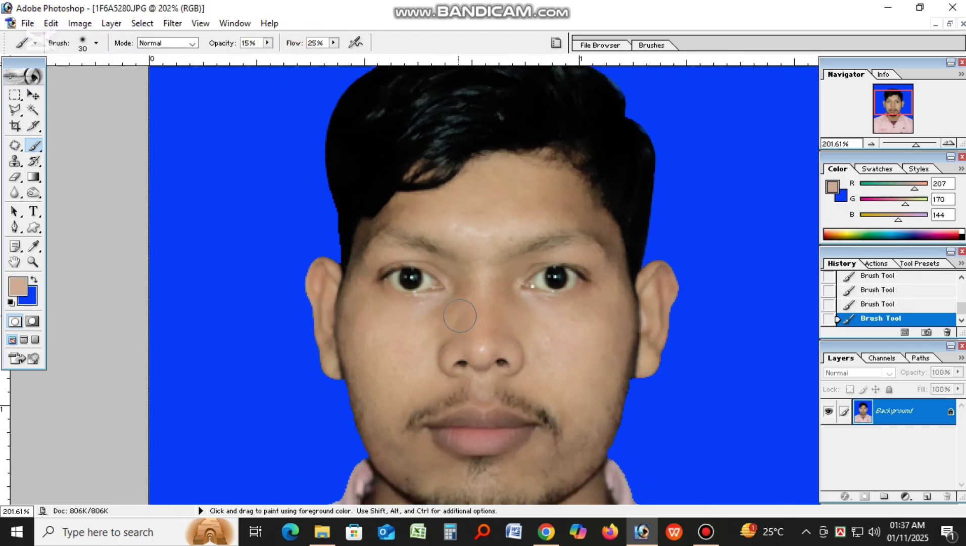
left_click(505, 341)
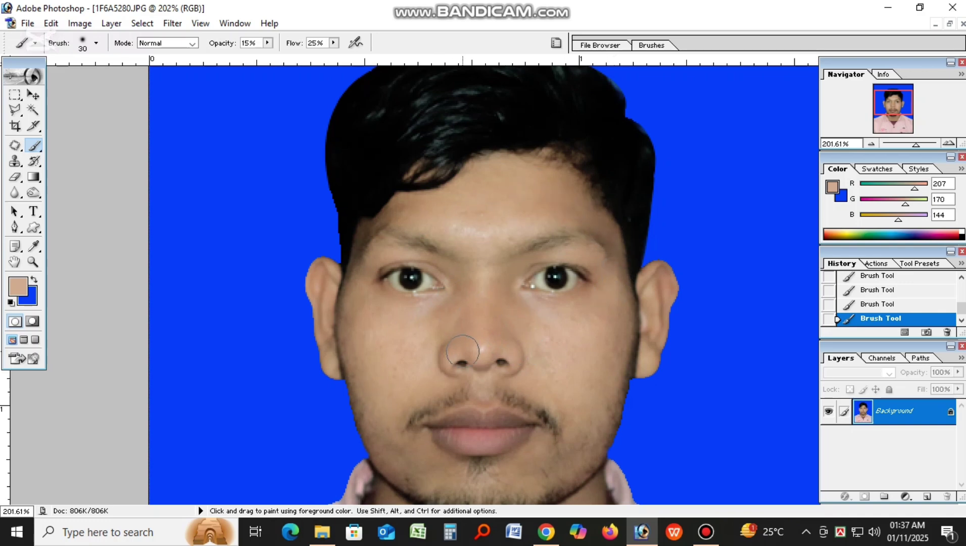
Sample skin tones from the right cheek (R 205, G 168, B 140) and the neck (R 179, G 148, B 112) and smooth the lower face and neck.
scroll(478, 252, "down", 1)
scroll(478, 252, "up", 1)
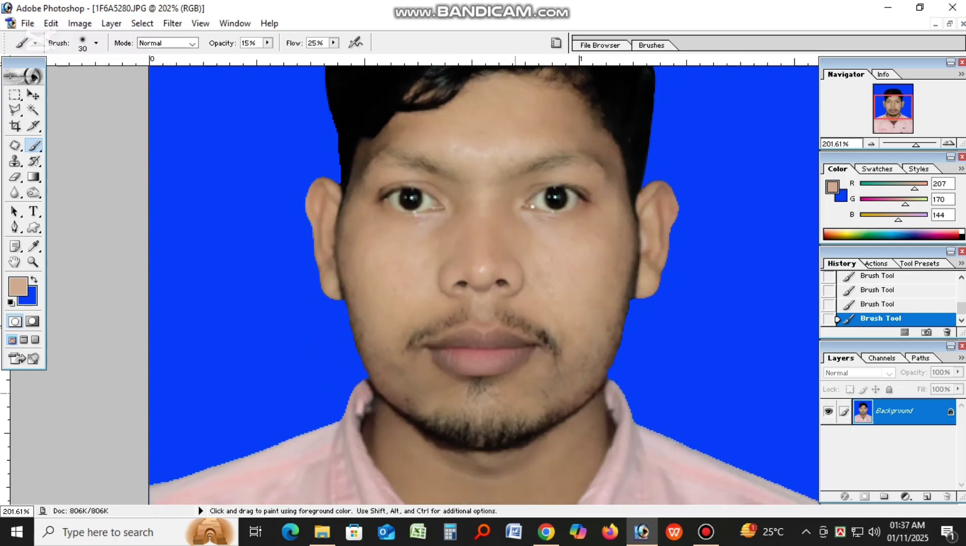
left_click(586, 276, "alt")
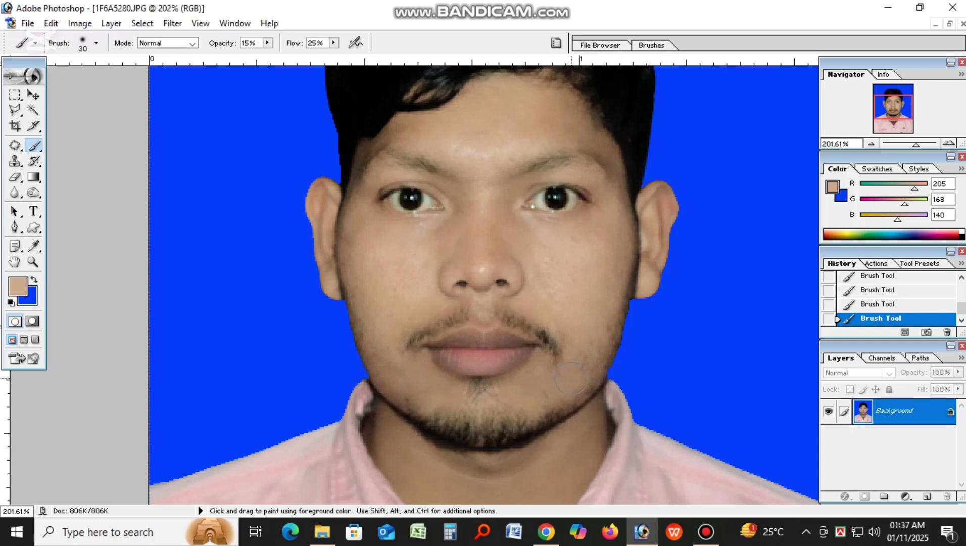
scroll(571, 378, "down", 2)
left_click(511, 423, "alt")
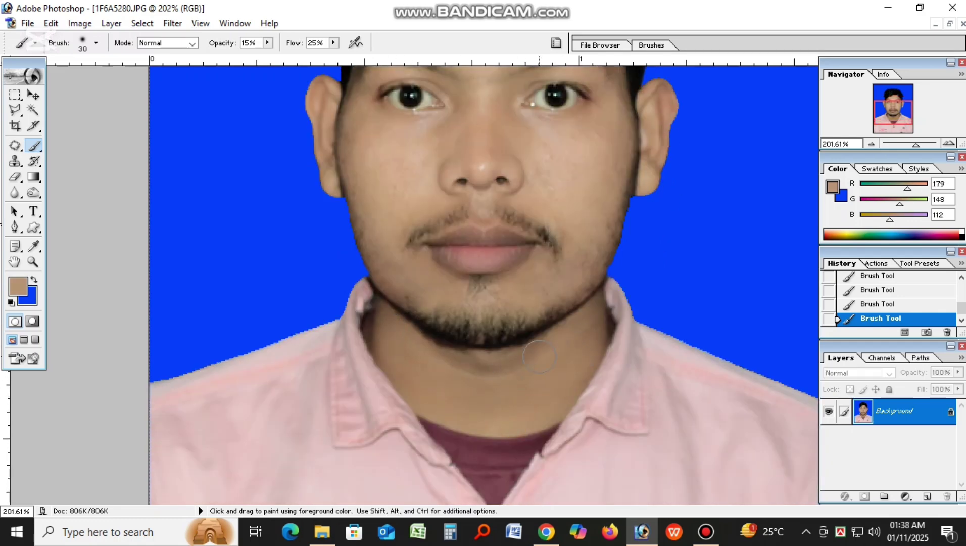
scroll(485, 295, "up", 4)
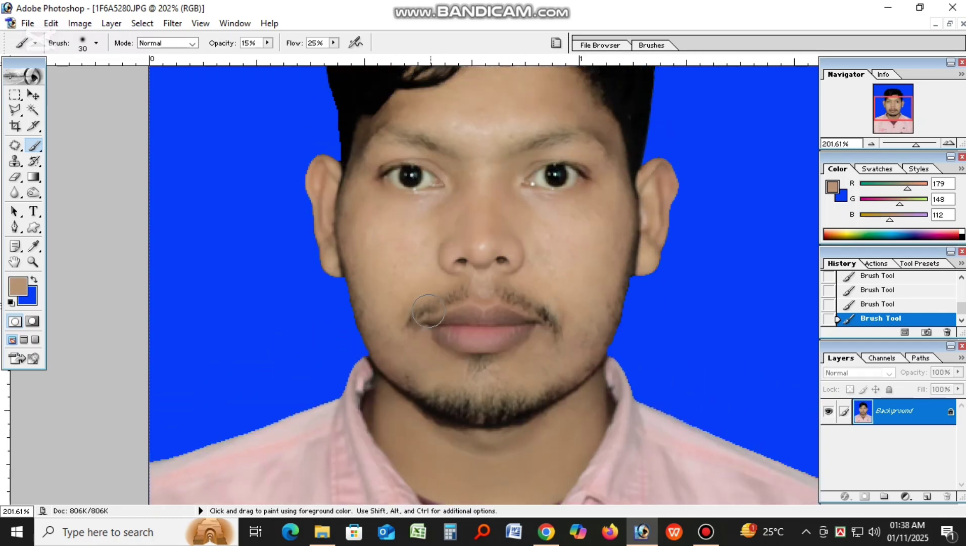
Brighten the portrait with Curves by raising the RGB midpoint to input 124, output 133.
scroll(483, 258, "down", 1)
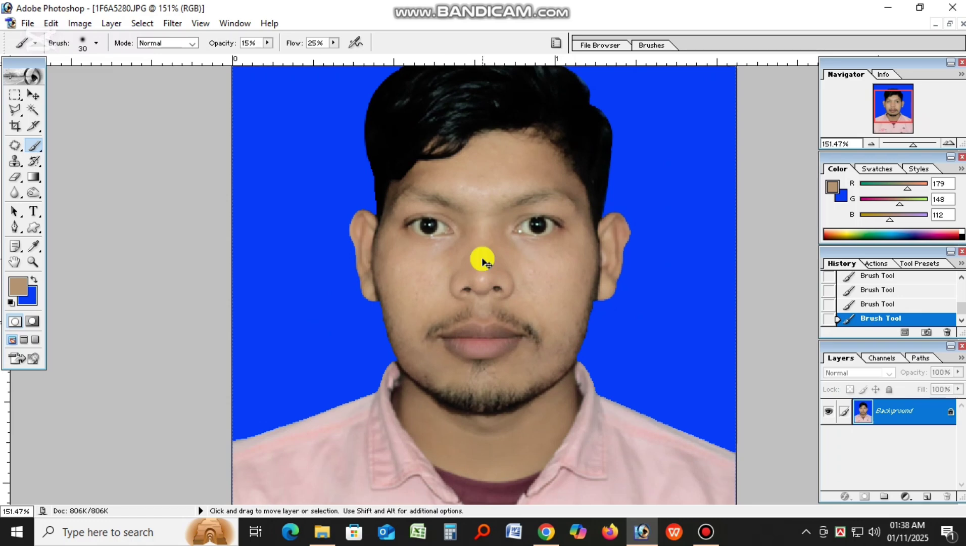
key("ctrl+m")
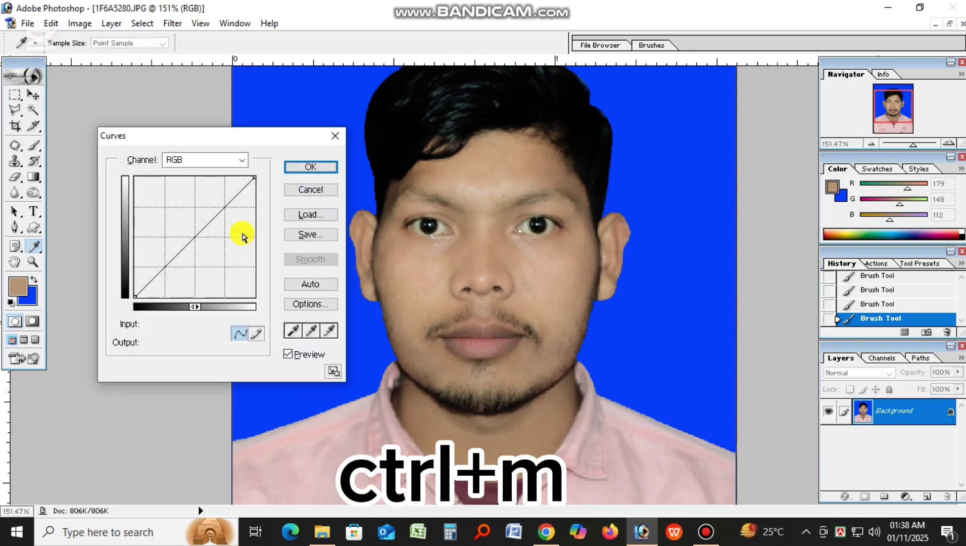
left_click(194, 235)
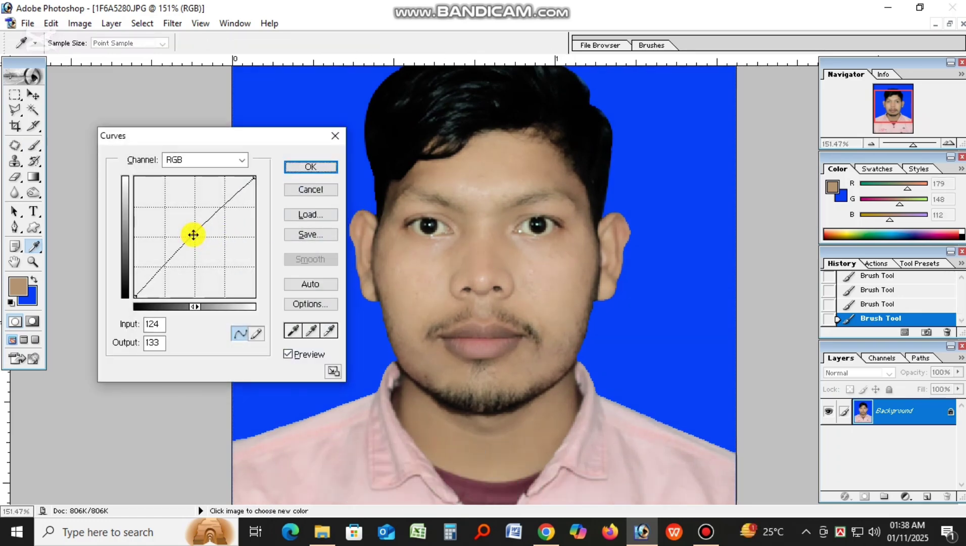
left_click(294, 168)
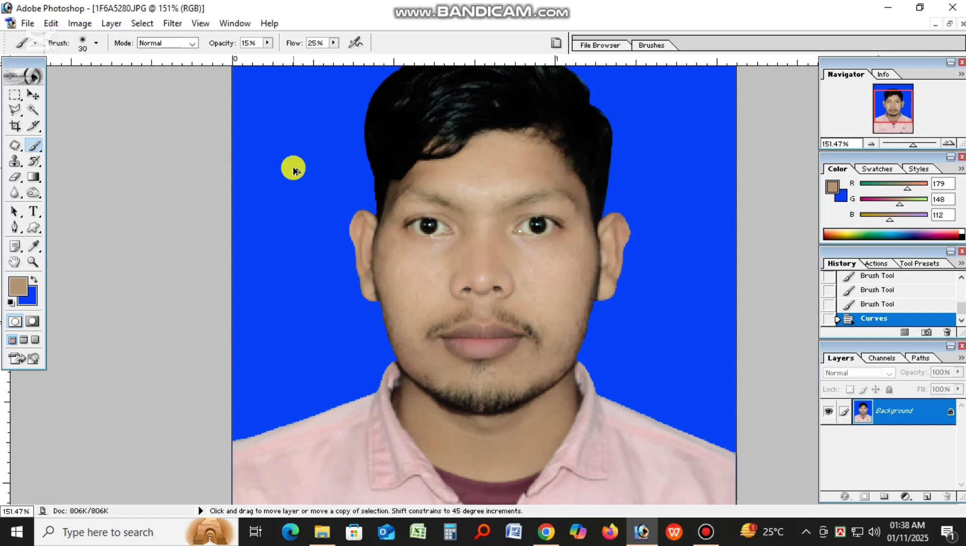
Examine the retouched portrait as a whole and the hair and face close up.
key("ctrl+minus")
key("ctrl+minus")
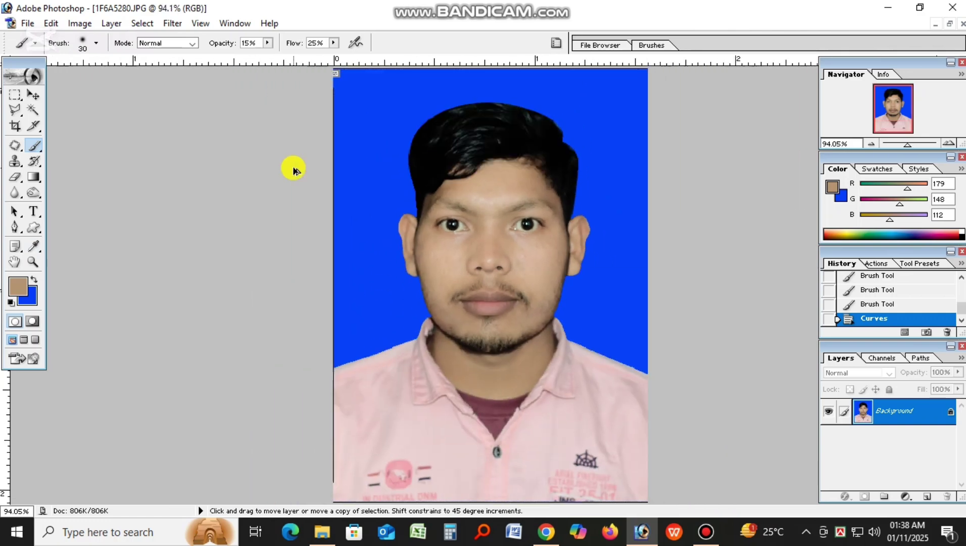
key("ctrl+0")
key("ctrl+plus")
key("ctrl+plus")
key("ctrl+plus")
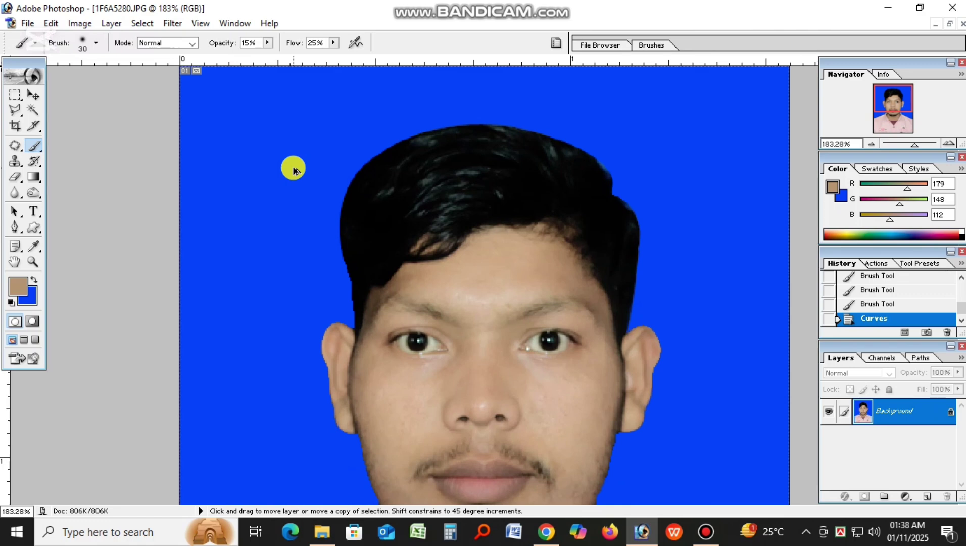
key("ctrl+minus")
key("ctrl+minus")
key("ctrl+minus")
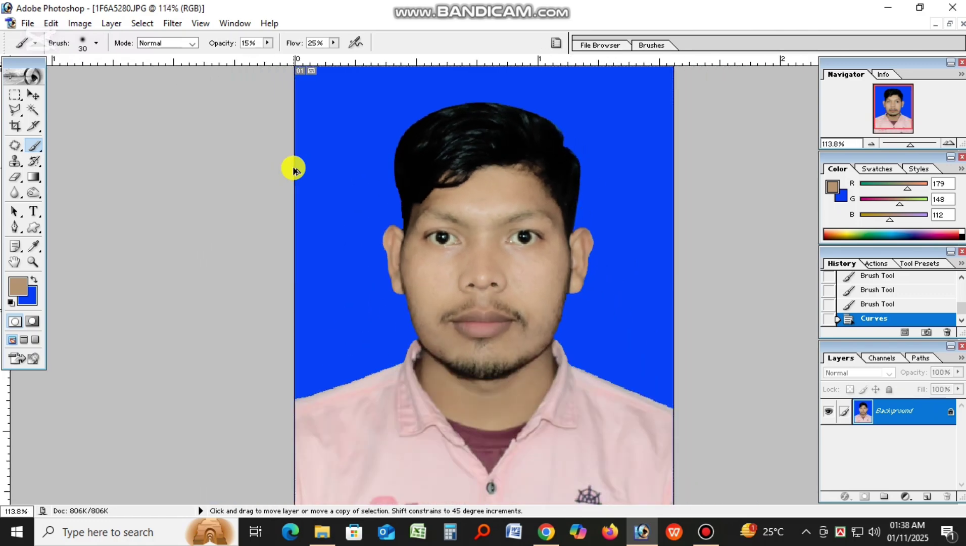
Apply a Brightness/Contrast adjustment with brightness +2 and contrast +3.
left_click(79, 24)
mouse_move(101, 61)
left_click(230, 154)
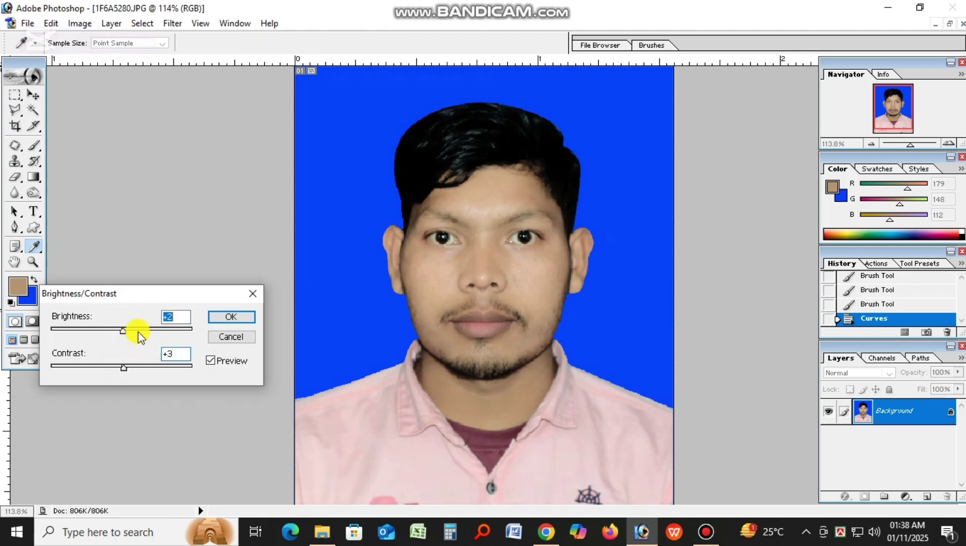
left_click(246, 317)
key("b")
key("ctrl+plus")
key("ctrl+plus")
key("ctrl+plus")
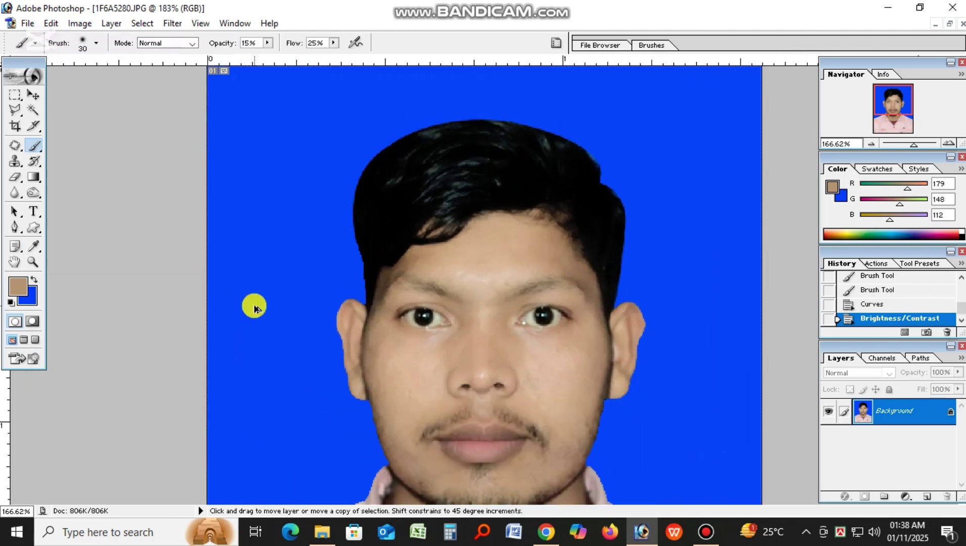
Set the brush to 50% opacity and 50% flow, sample the near-black hair tone, and paint over the grey highlights in the hair.
scroll(254, 307, "up", 3)
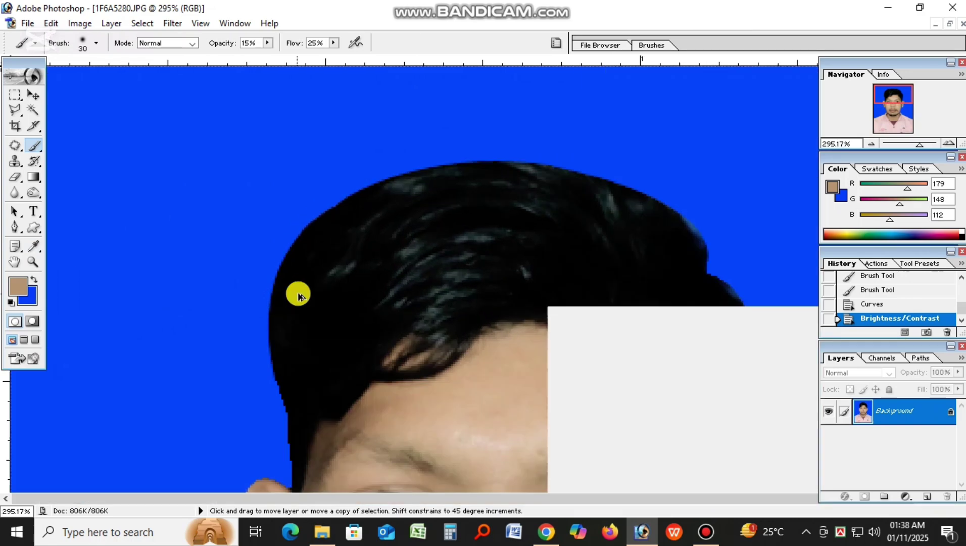
left_click_drag(283, 284, 172, 261)
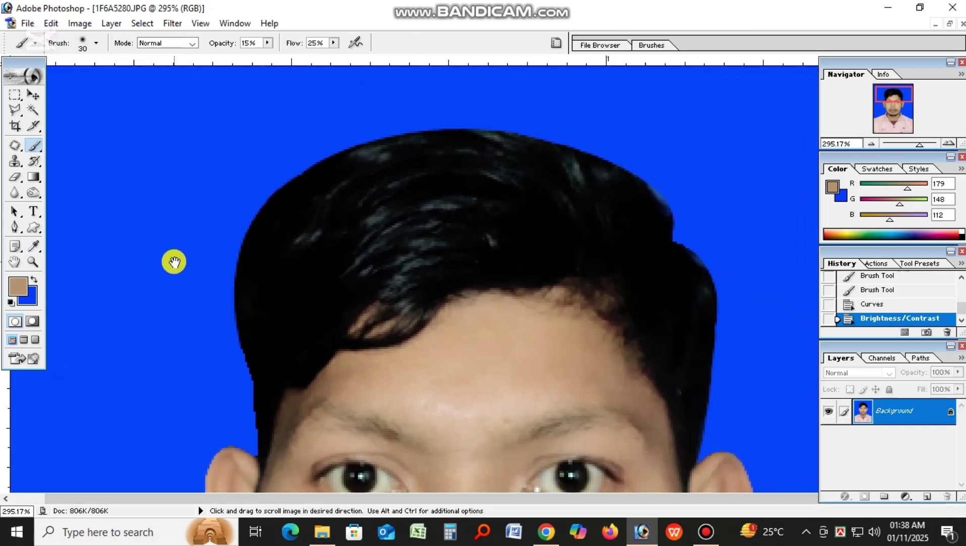
left_click(255, 44)
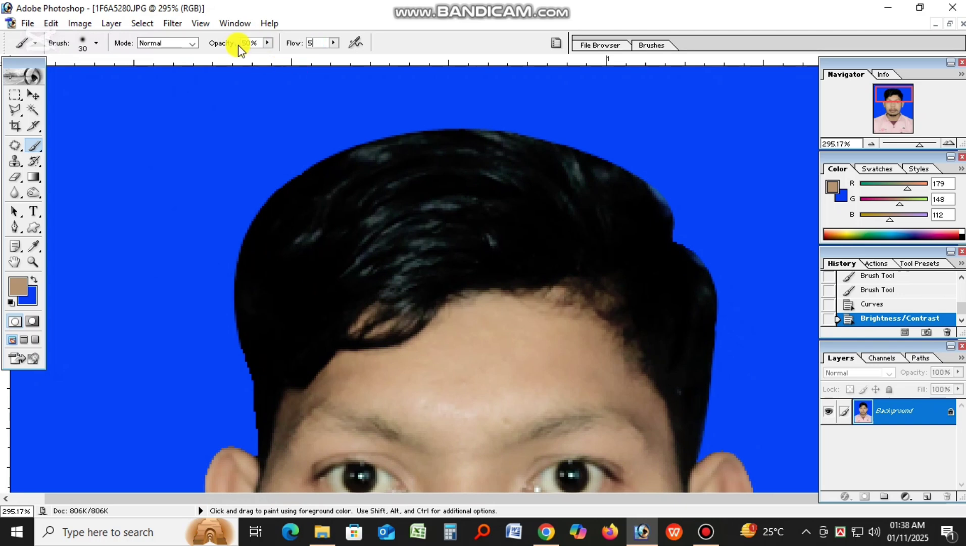
left_click(303, 327, "alt")
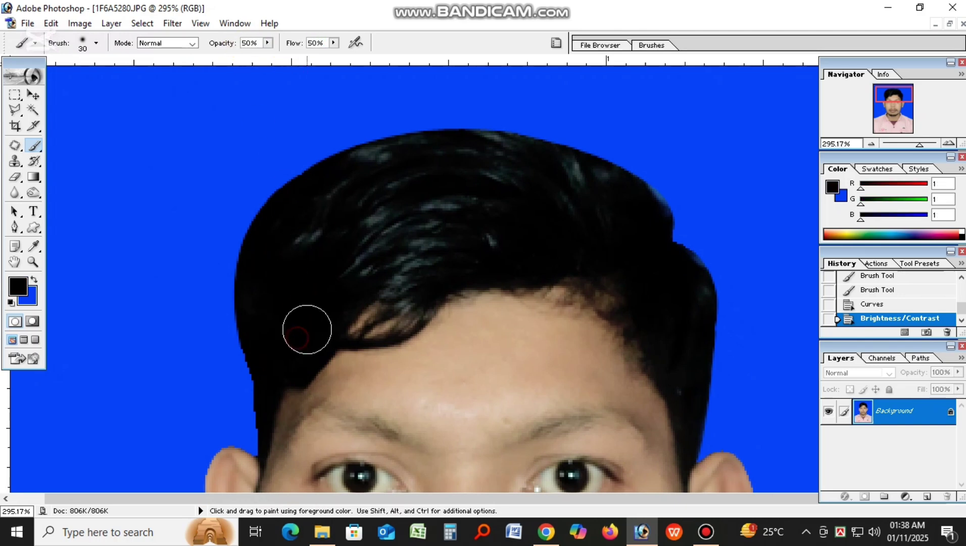
mouse_move(372, 277)
left_mouse_down()
mouse_move(452, 226)
mouse_move(346, 259)
mouse_move(427, 214)
left_mouse_up()
left_click_drag(368, 230, 344, 226)
Set the foreground colour to pure black (R 0, G 0, B 0) and paint the remaining hair highlights solid black.
key("i")
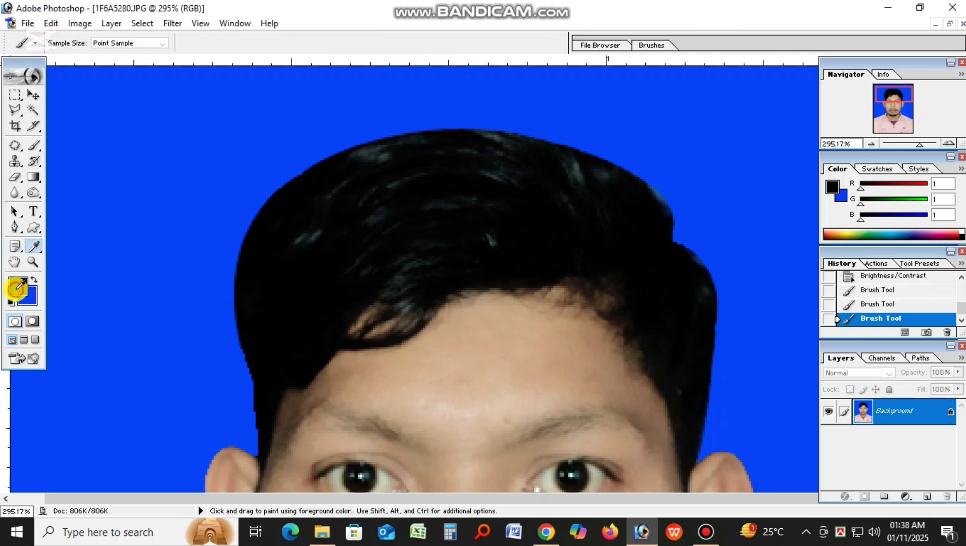
left_click(18, 286)
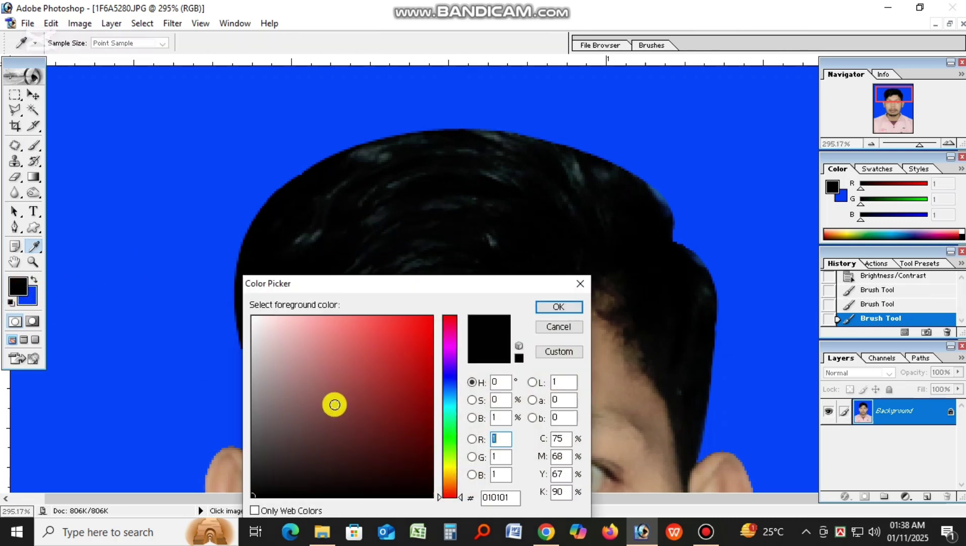
left_click(558, 306)
key("b")
left_click_drag(420, 270, 369, 316)
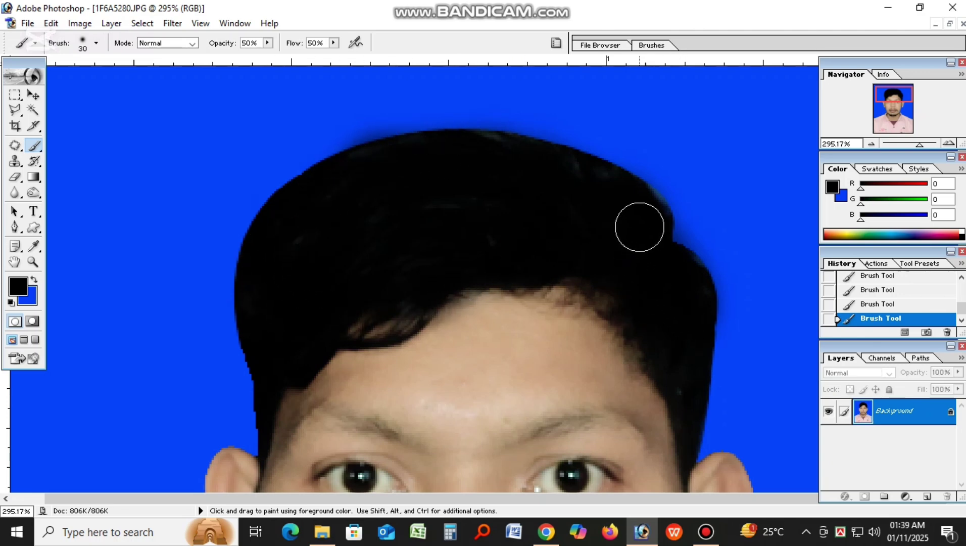
Select the blue backdrop with the Magic Wand, adding the dark fringes around the hair, fill it with the blue background colour and deselect.
scroll(62, 155, "down", 5)
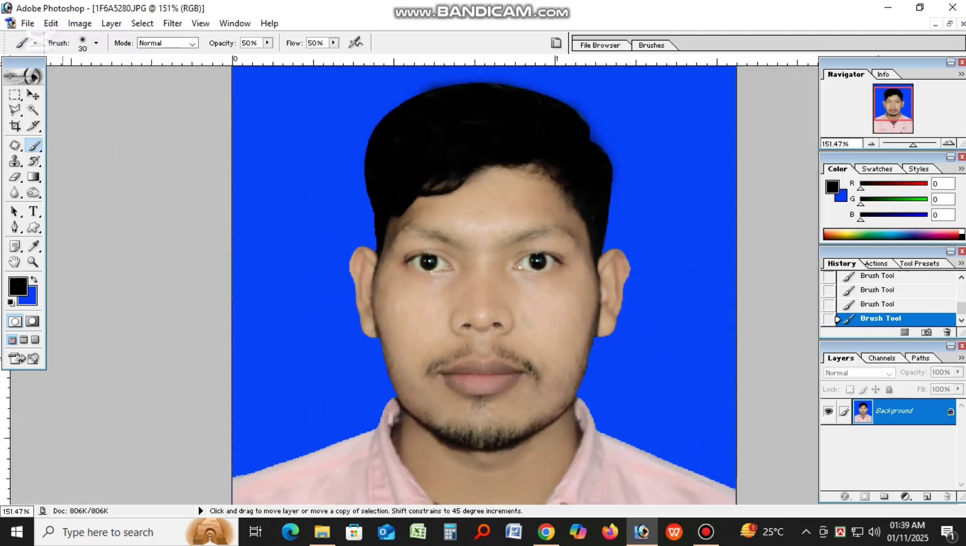
scroll(119, 181, "up", 4)
scroll(119, 181, "up", 2)
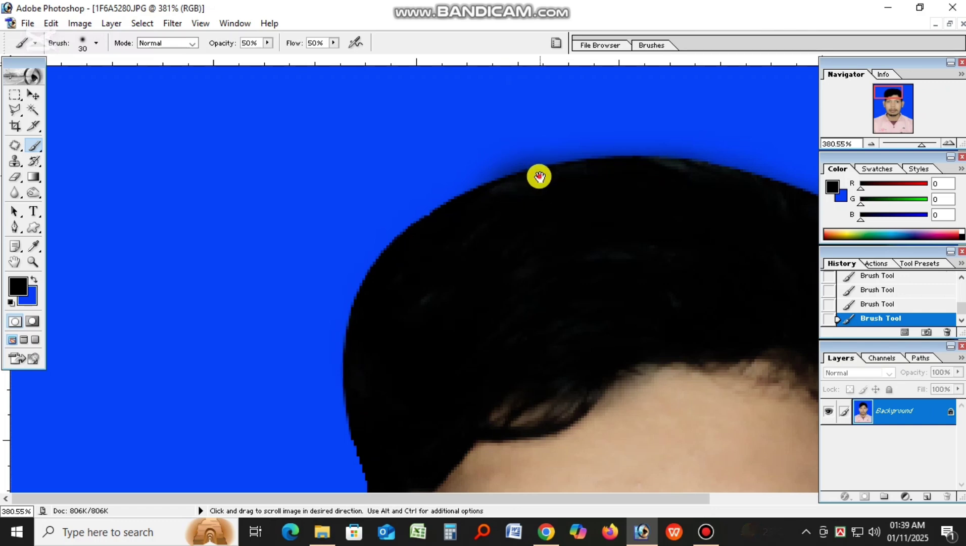
left_click_drag(539, 175, 242, 214)
scroll(242, 214, "down", 4)
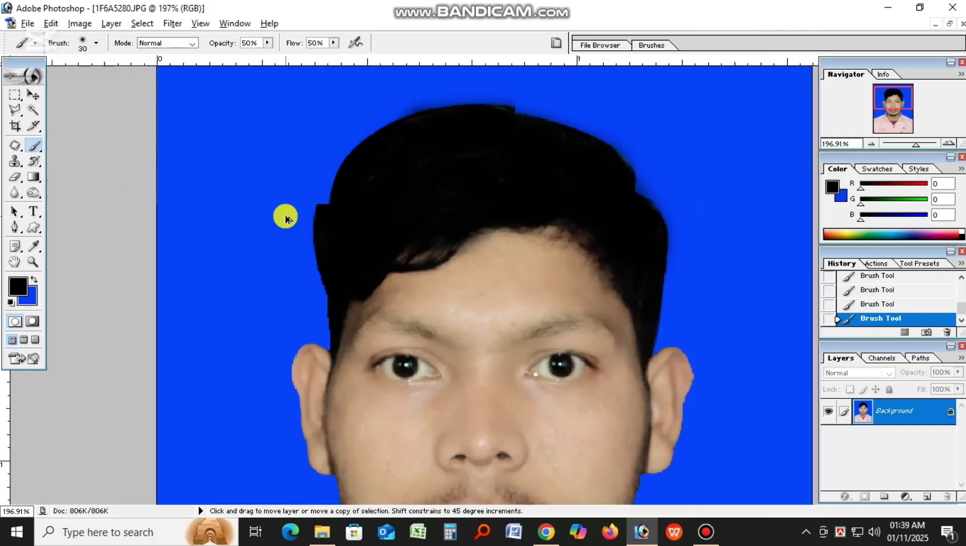
scroll(285, 218, "down", 3)
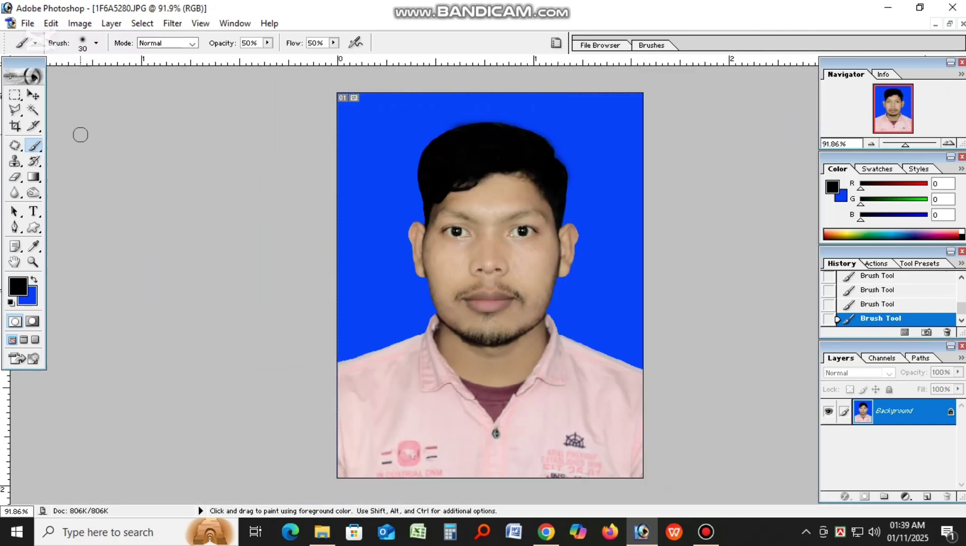
left_click(32, 110)
left_click(381, 184)
scroll(384, 183, "up", 2)
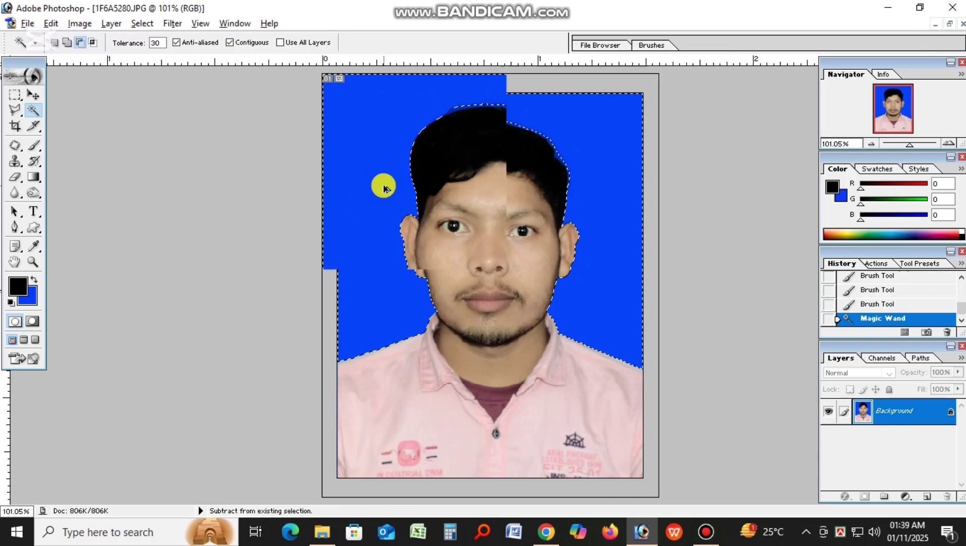
left_click(431, 119, "shift")
left_click(638, 158, "shift")
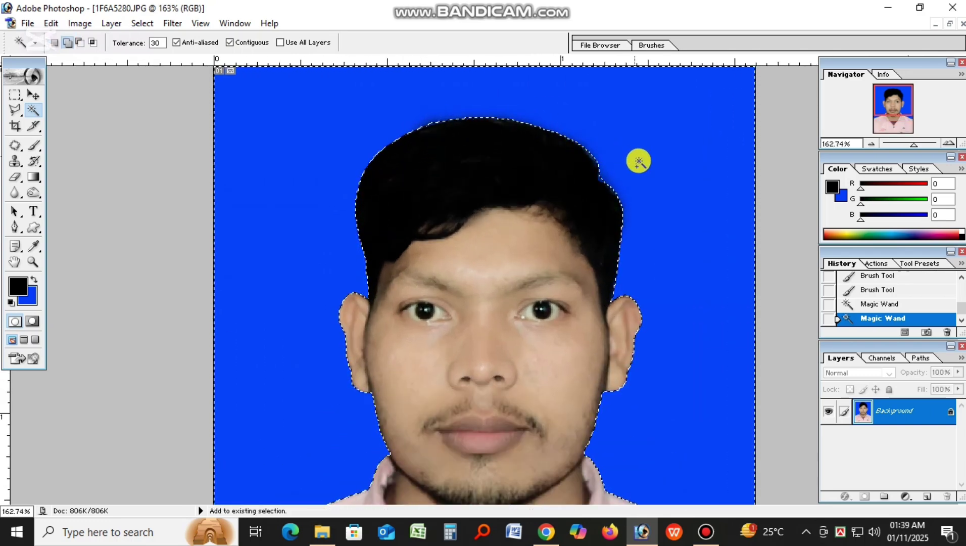
left_click(638, 161, "shift")
key("ctrl+BackSpace")
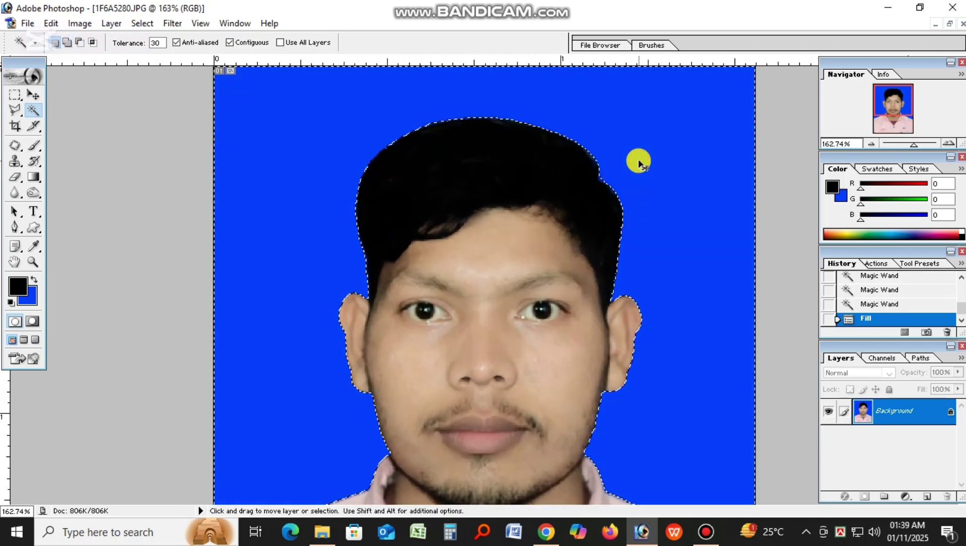
key("ctrl+d")
Create a new A4 document in RGB Color at 300 pixels/inch with white contents.
scroll(371, 204, "down", 3)
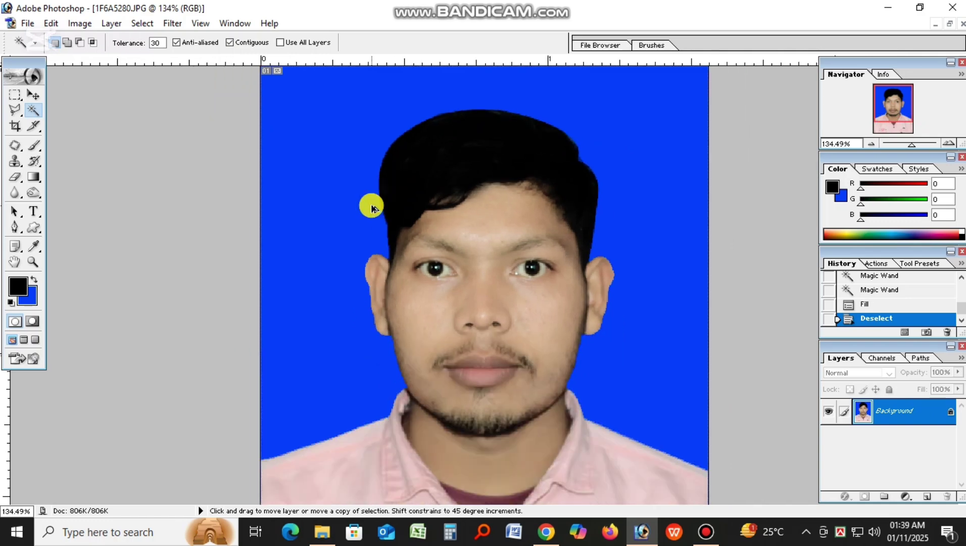
scroll(369, 119, "down", 2)
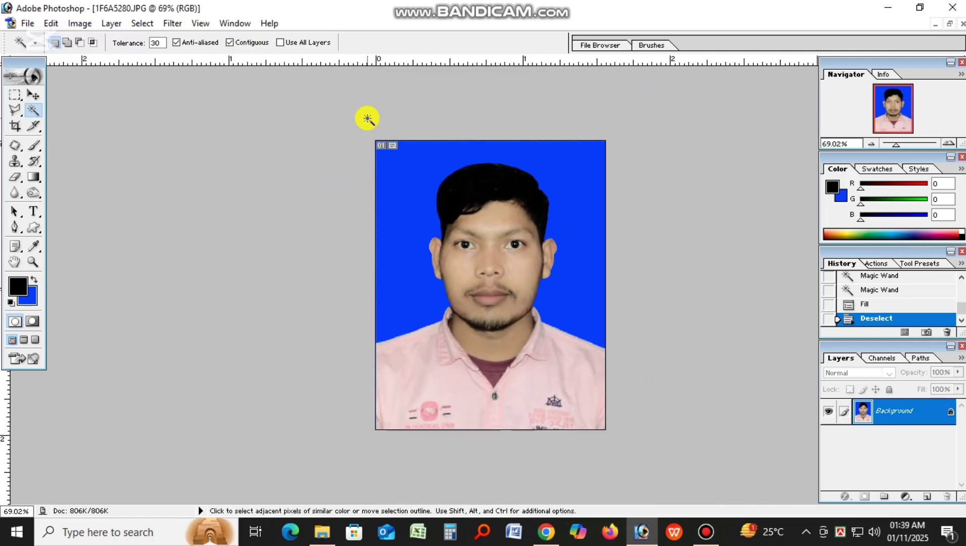
key("ctrl+n")
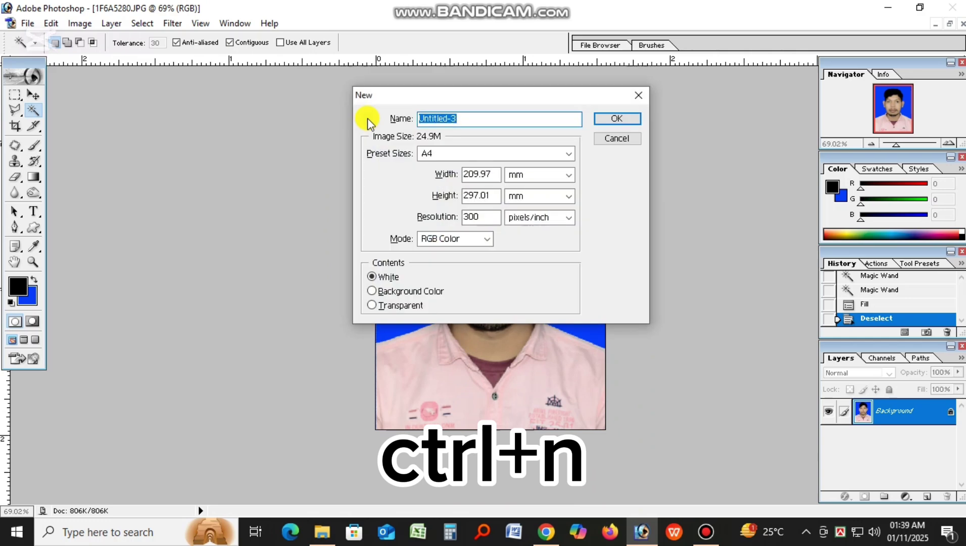
left_click_drag(406, 102, 146, 118)
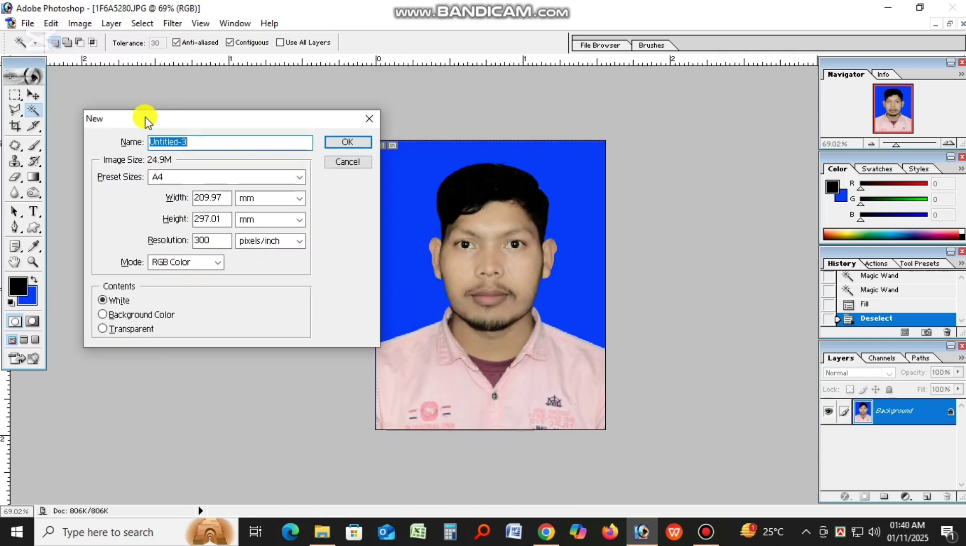
left_click(216, 179)
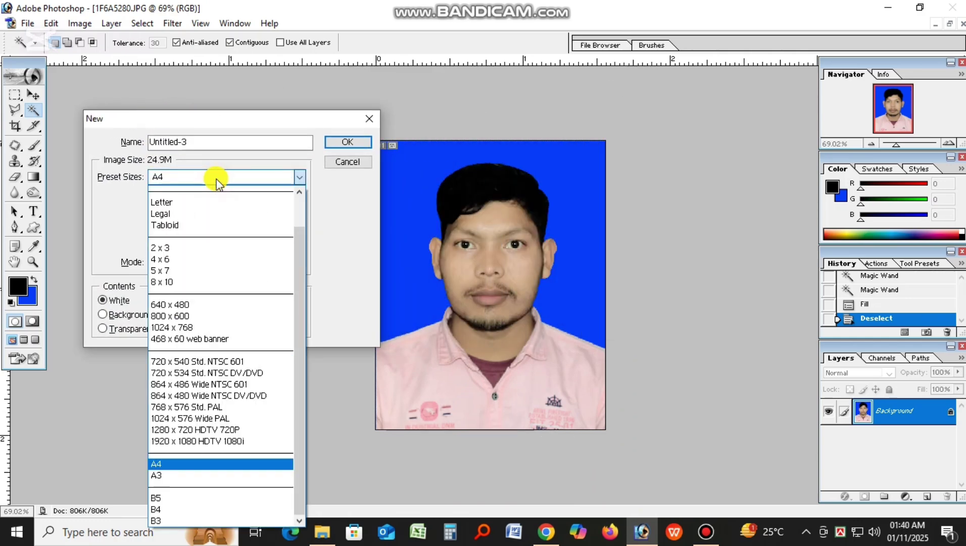
left_click(216, 180)
left_click(263, 181)
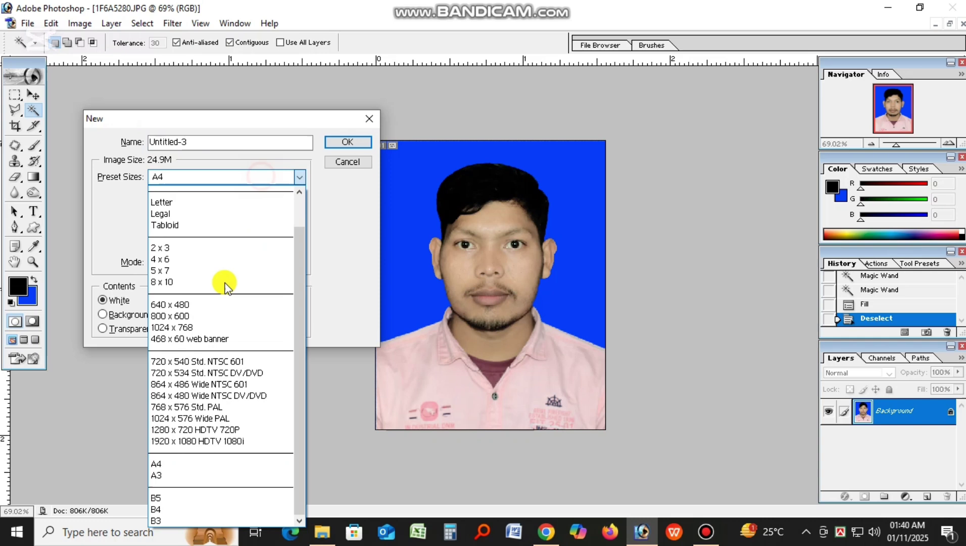
left_click(190, 472)
left_click(201, 183)
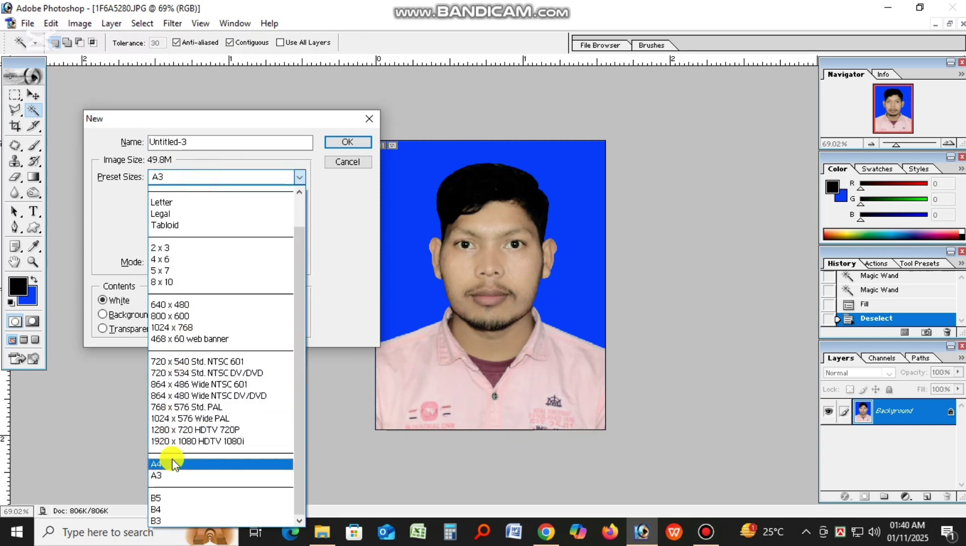
left_click(171, 458)
left_click(345, 146)
Arrange the portrait and the new A4 document side by side, copy the portrait onto the A4 page, and maximize that document.
left_click_drag(351, 138, 631, 112)
left_click_drag(236, 110, 101, 105)
left_click(36, 94)
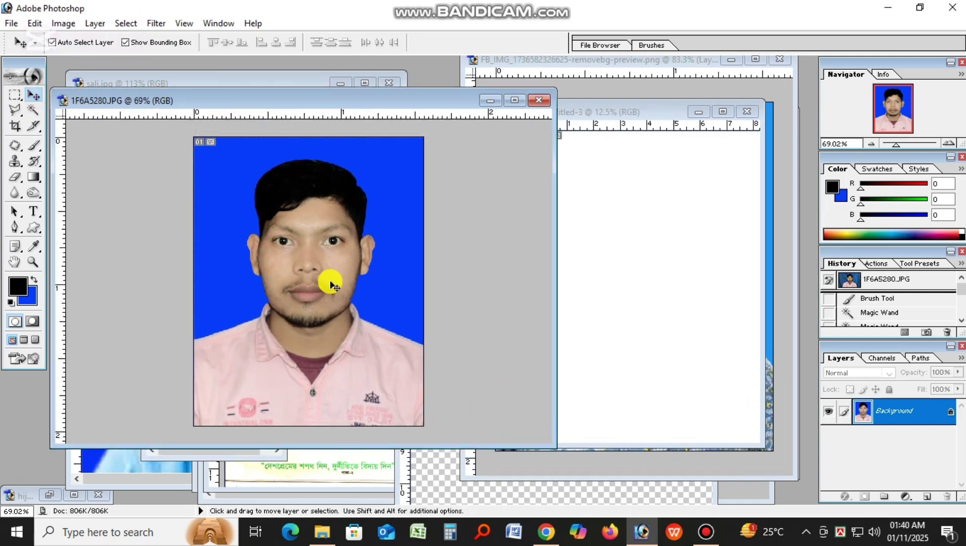
left_click_drag(349, 303, 610, 196)
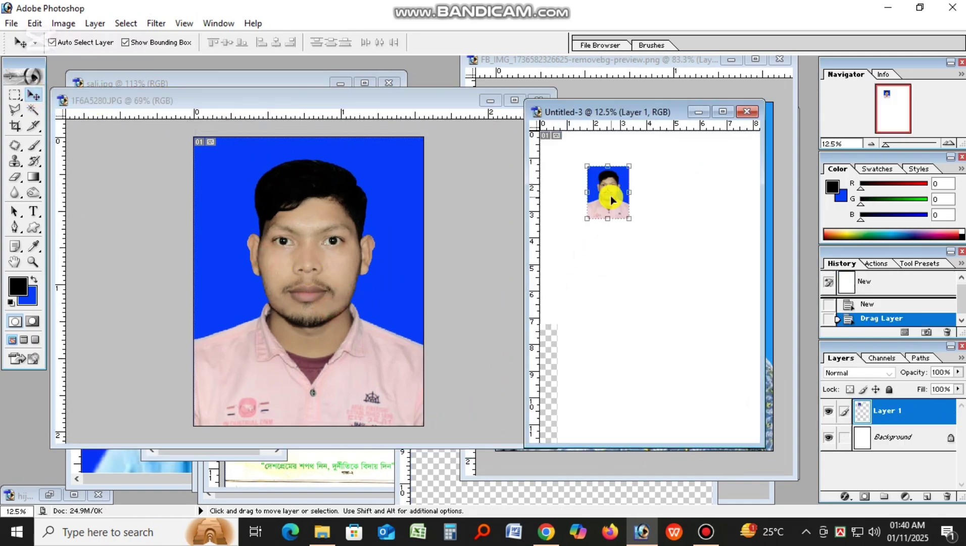
left_click(723, 111)
key("ctrl+0")
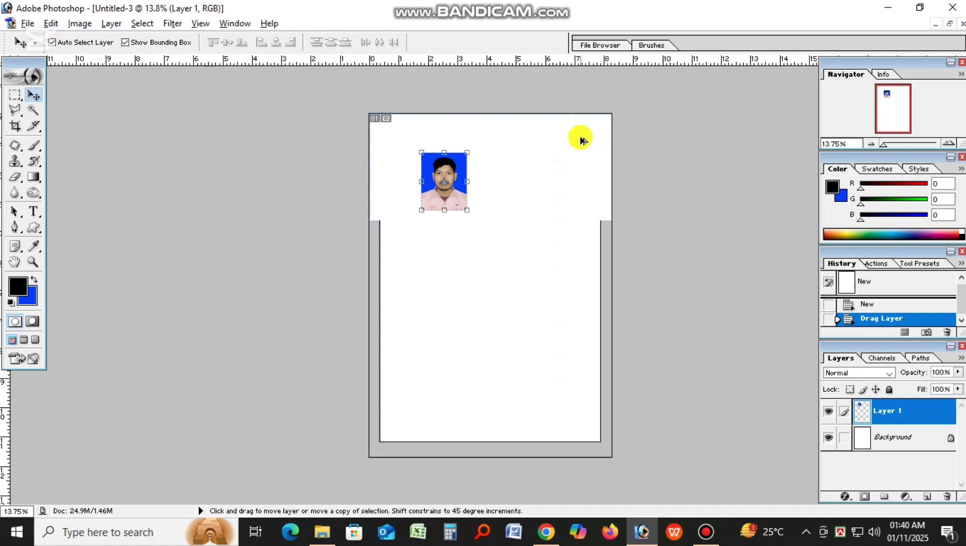
Move the portrait to the page's upper-left corner and duplicate it four times into a row of five along the top edge.
left_click_drag(433, 198, 495, 152)
left_click_drag(495, 152, 576, 154)
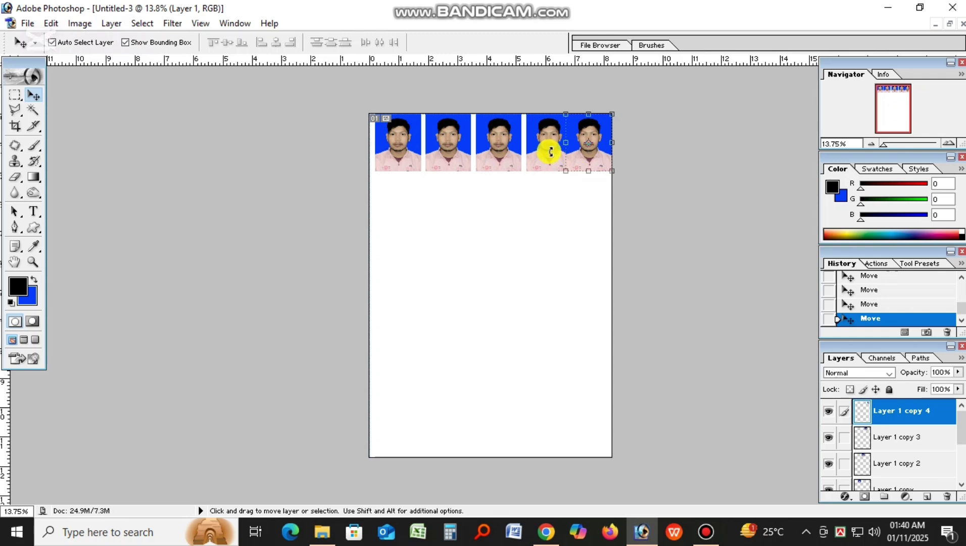
left_click_drag(406, 154, 397, 151)
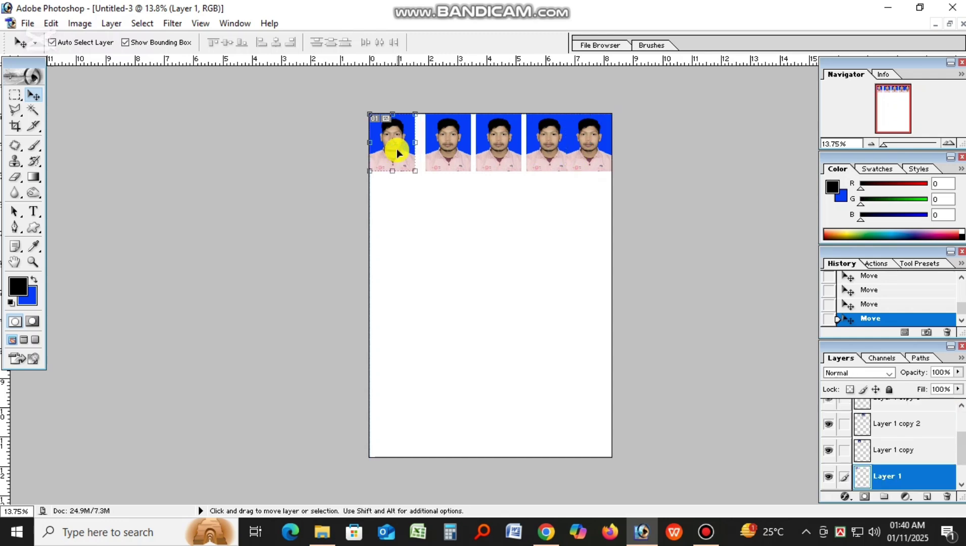
Link the five portrait layers of the row and distribute them evenly by their horizontal centers.
left_click(444, 154, "shift")
left_click(500, 152, "shift")
left_click(550, 152, "shift")
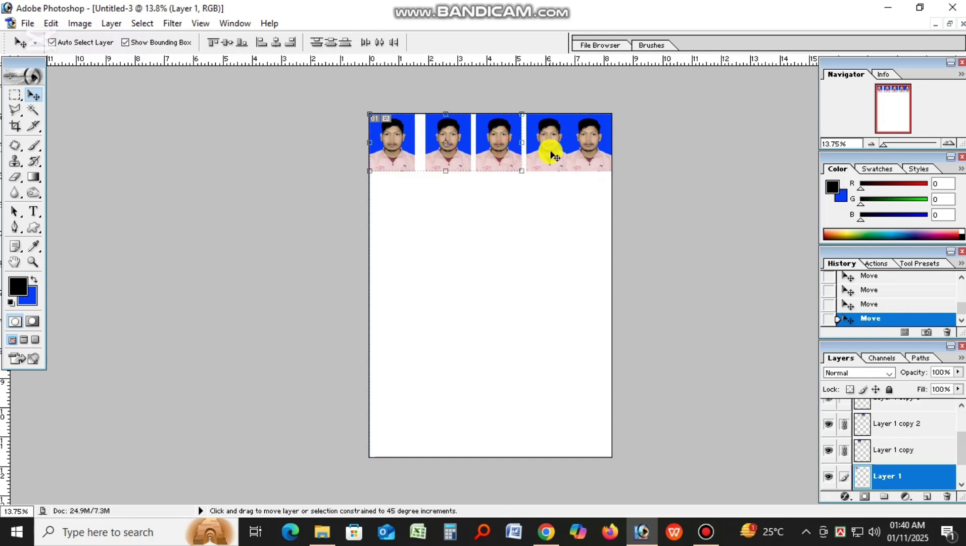
left_click(589, 152, "shift")
left_click(383, 42)
left_click(383, 42)
left_click(382, 42)
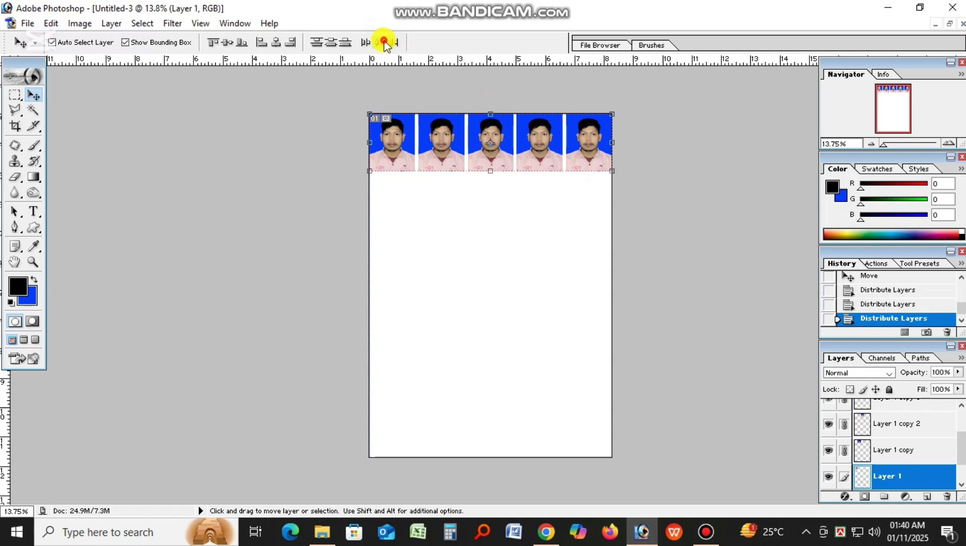
Merge the linked portraits into one layer and duplicate the row four times straight down the page to make five rows.
key("ctrl+e")
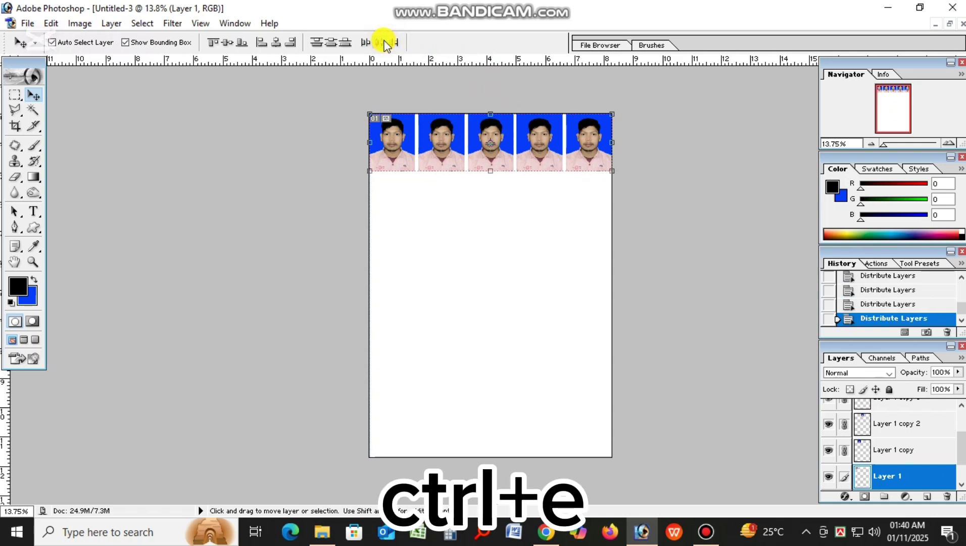
left_click_drag(520, 145, 526, 392, "ctrl+alt+shift")
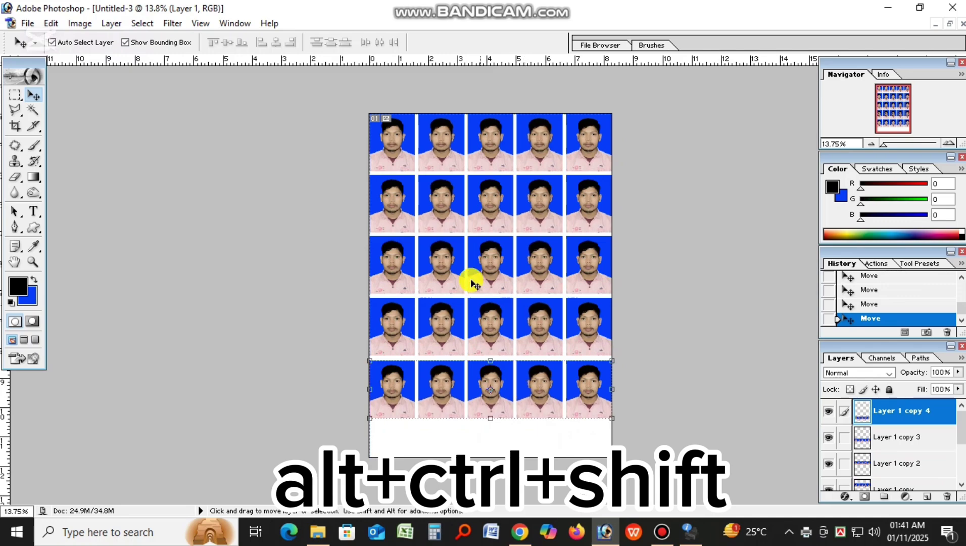
scroll(469, 283, "up", 2)
scroll(470, 276, "down", 2)
scroll(485, 274, "up", 2)
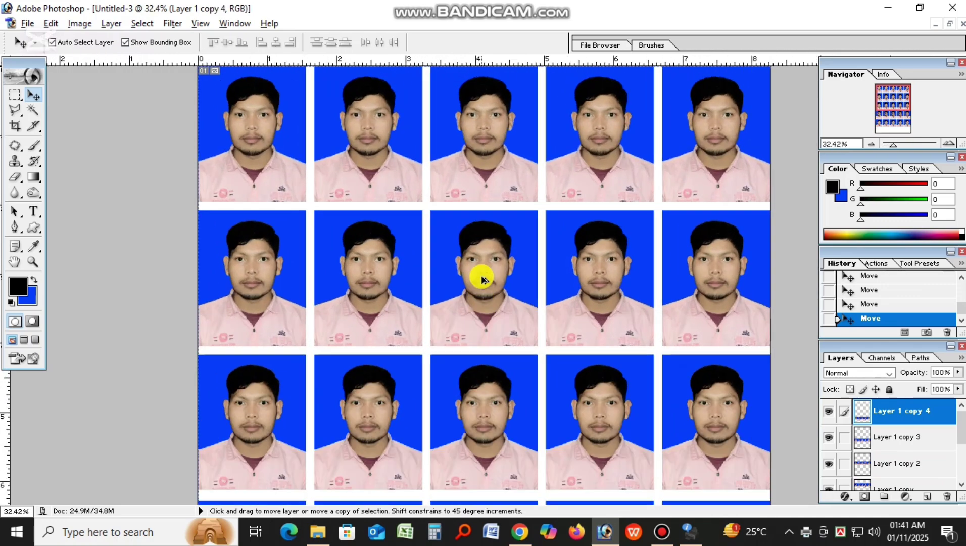
scroll(483, 280, "down", 2)
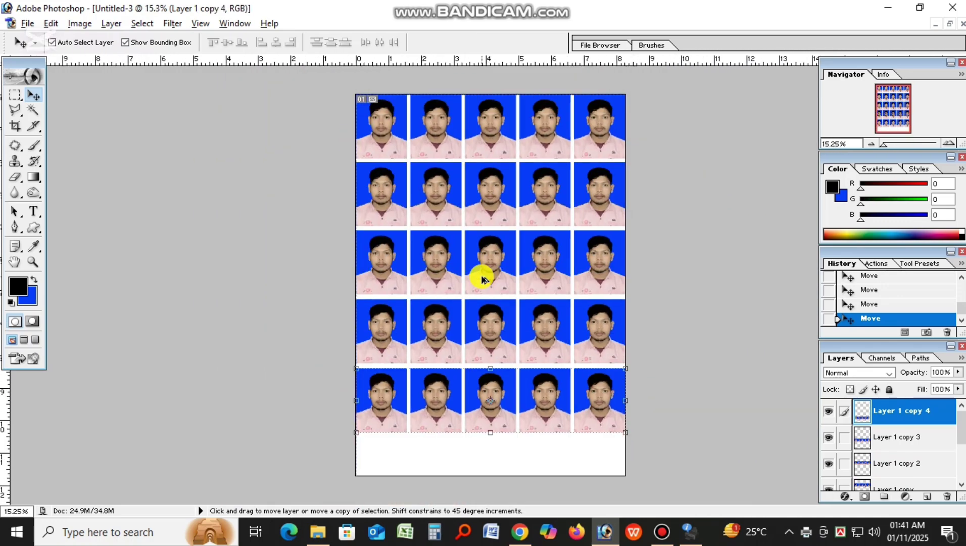